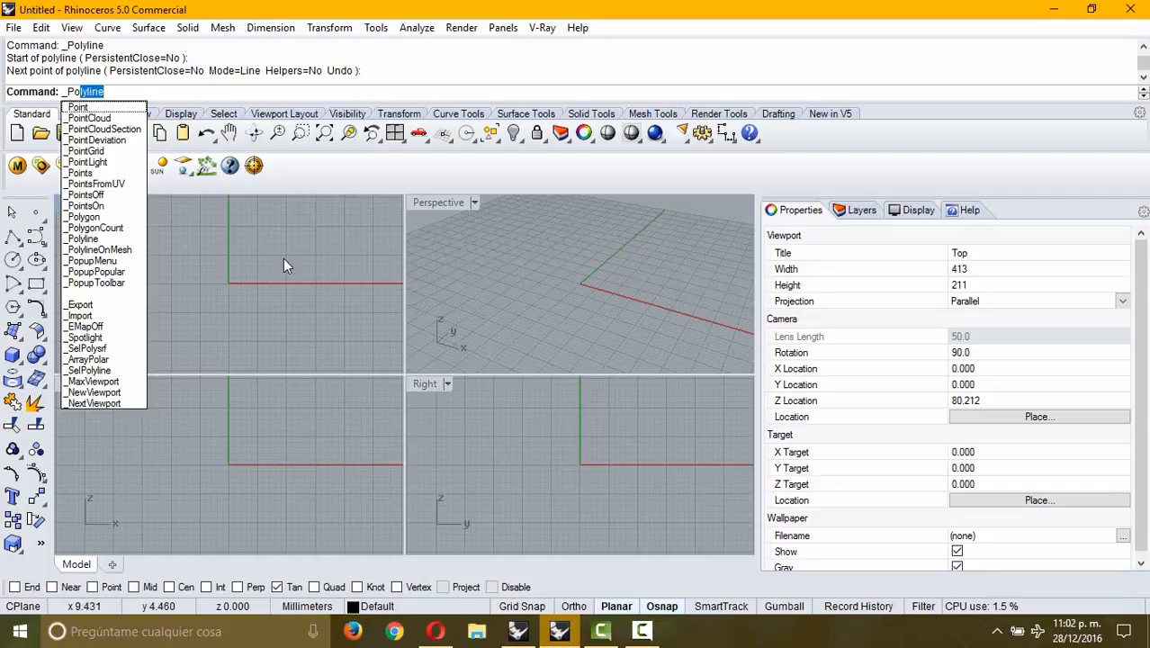
Switch to the Spanish Rhinoceros window and start a polyline with CierrePermanente set to No.
left_click(518, 631)
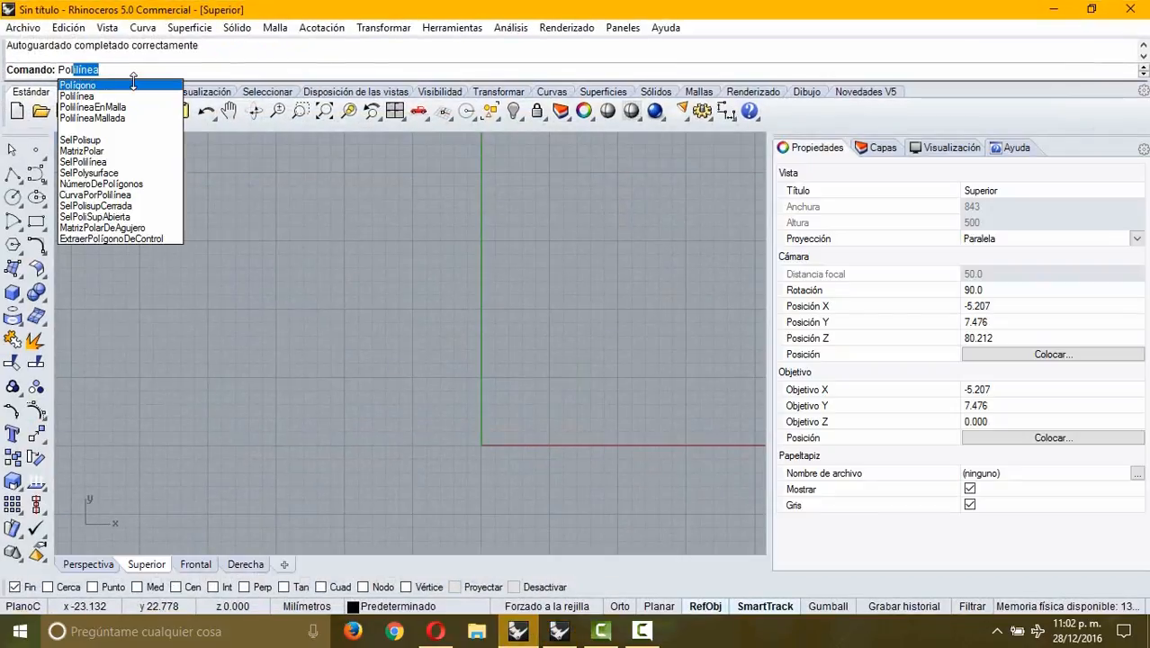
left_click(325, 197)
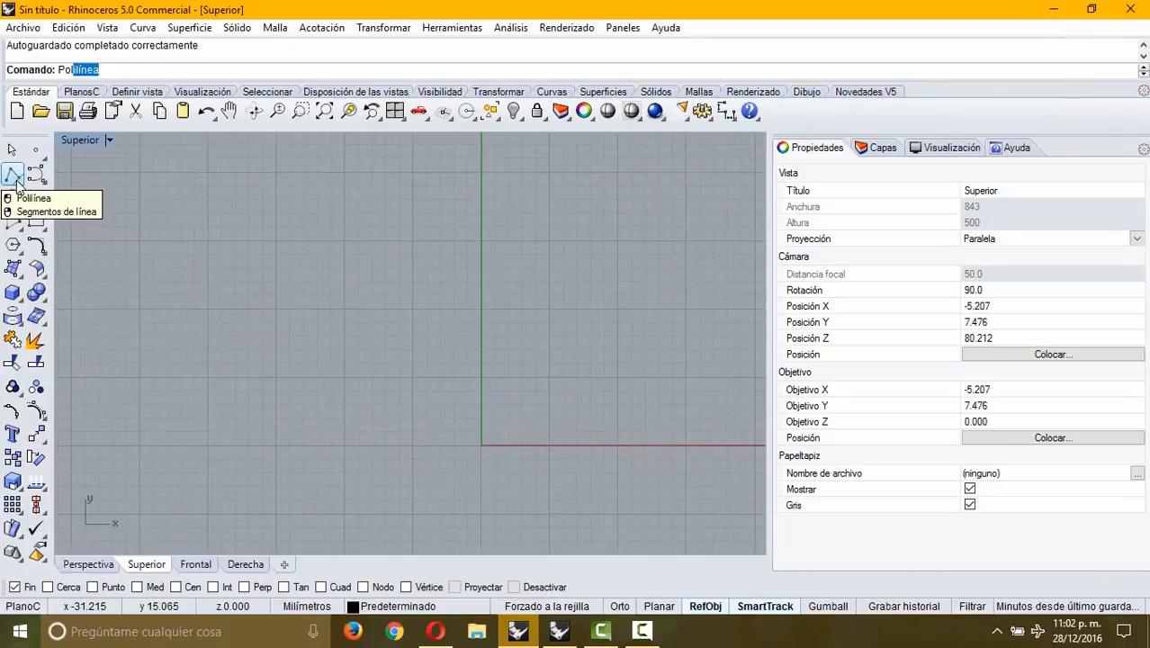
left_click(16, 178)
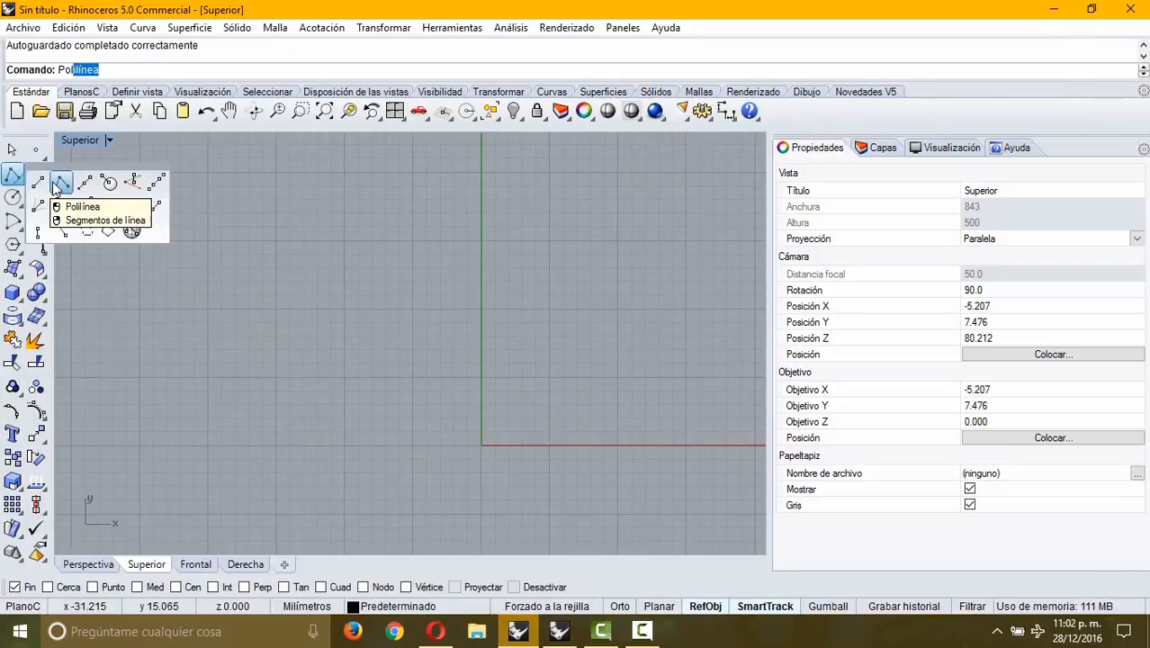
left_click(60, 184)
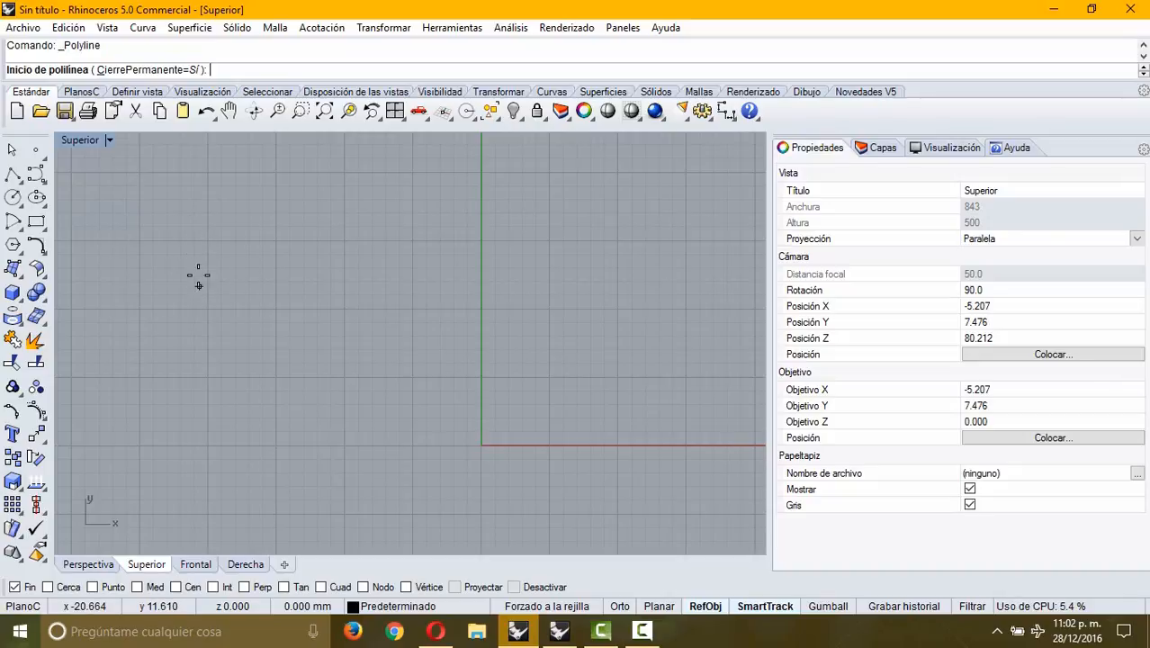
left_click(171, 71)
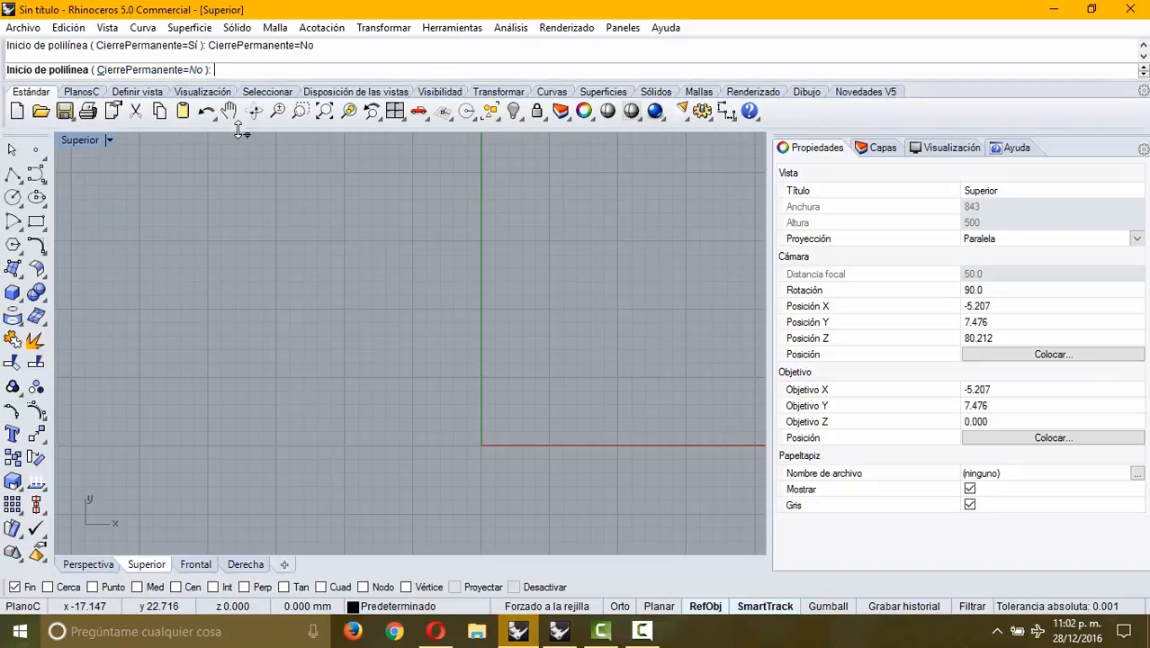
Draw an open zigzag polyline of straight segments across the Superior view, leaving its end short of the start point.
left_click(178, 313)
left_click(175, 207)
left_click(374, 403)
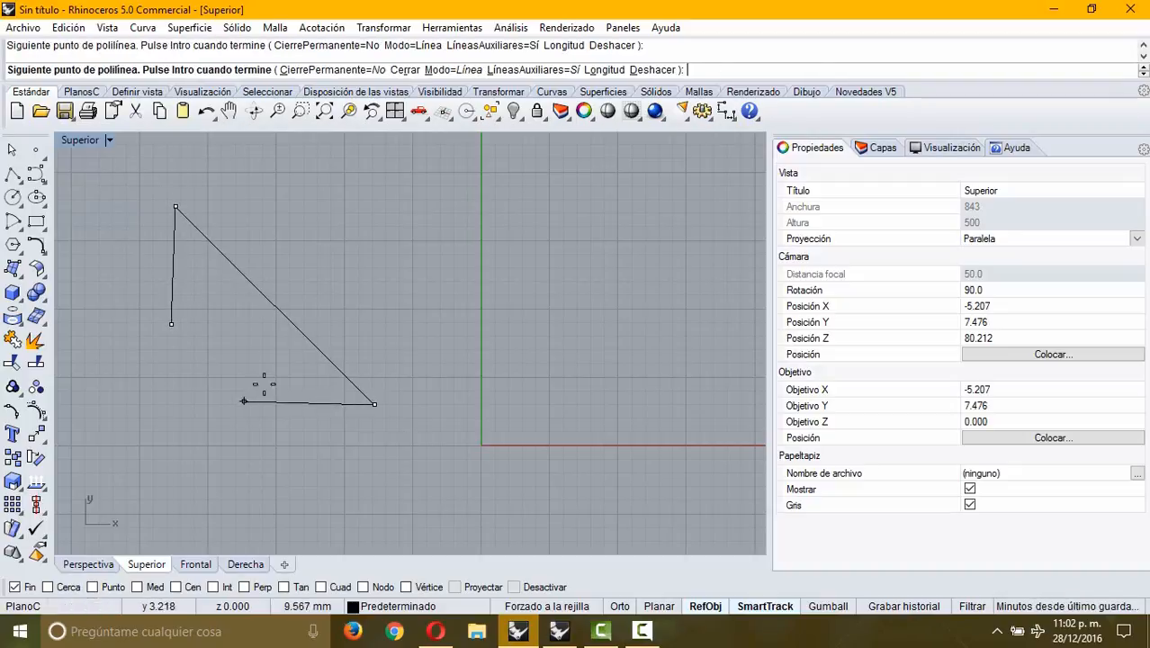
left_click(459, 194)
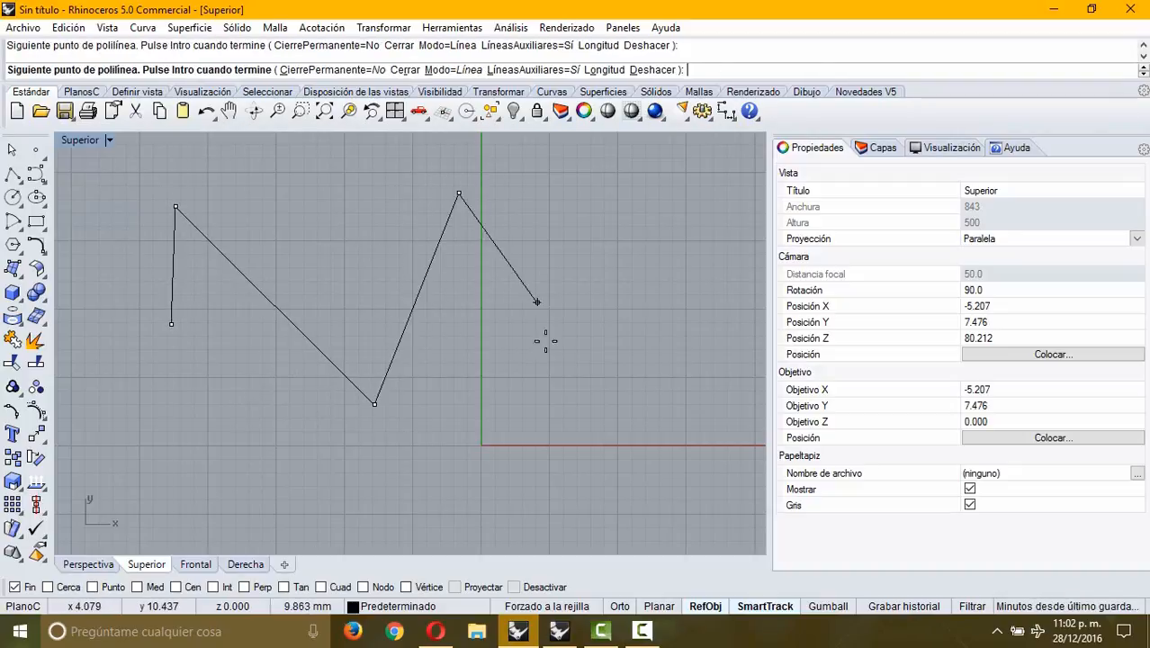
left_click(536, 393)
left_click(331, 487)
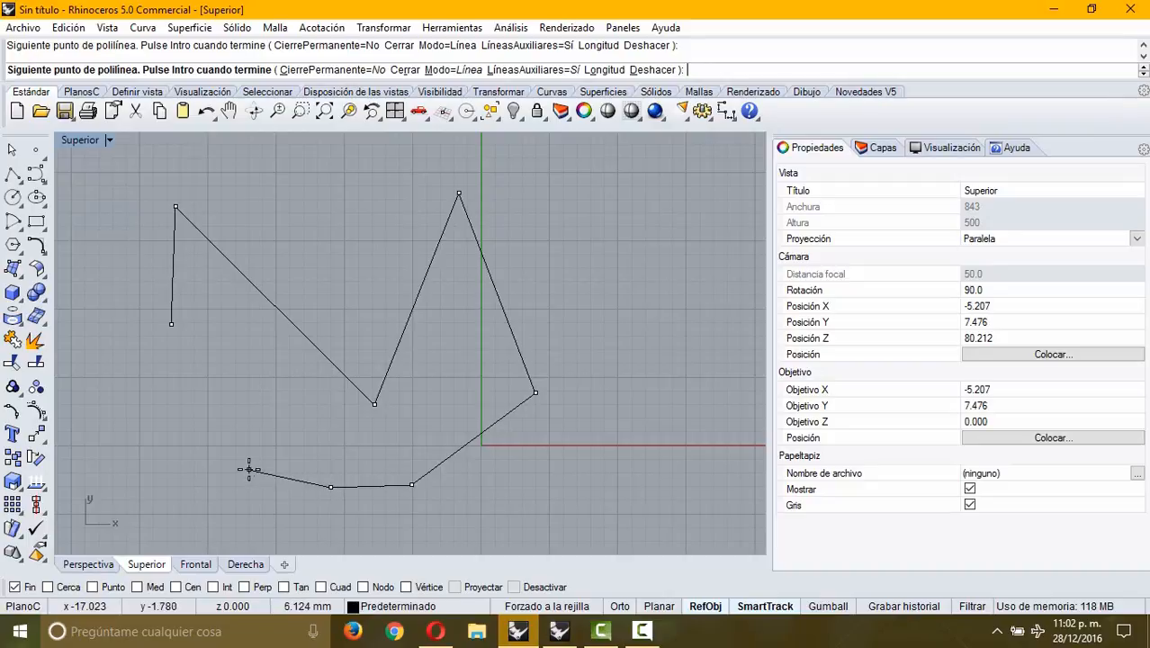
left_click(249, 469)
left_click(242, 397)
left_click(178, 405)
key("Return")
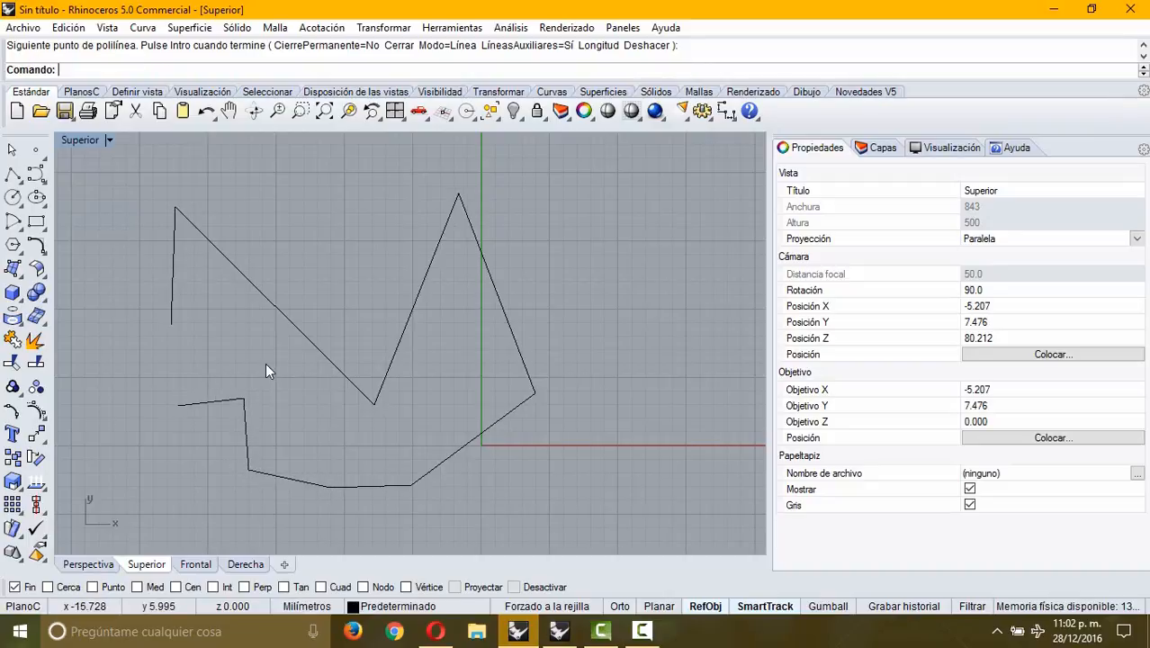
Delete the open zigzag polyline.
left_click(229, 402)
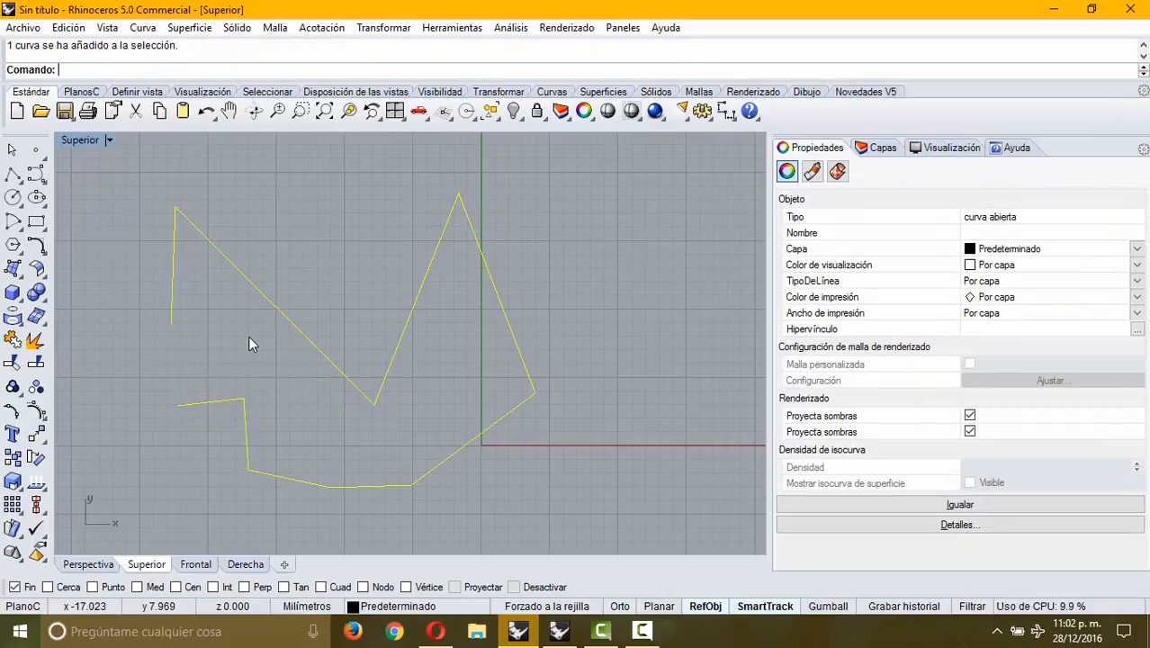
key("Delete")
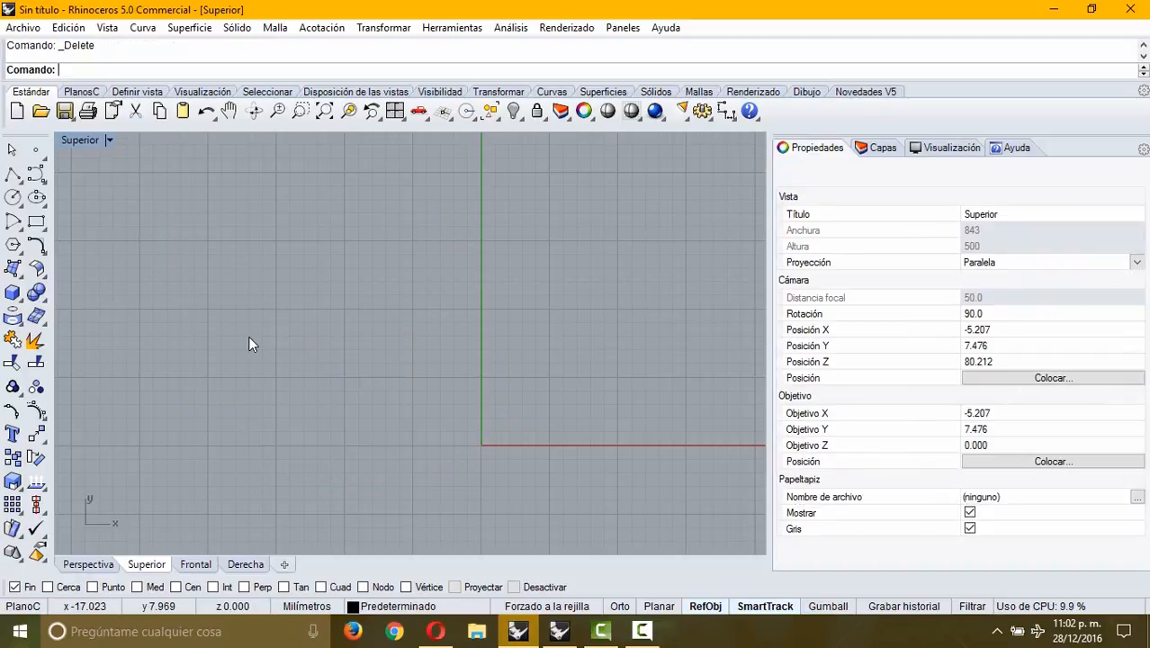
key("Return")
left_click(236, 326)
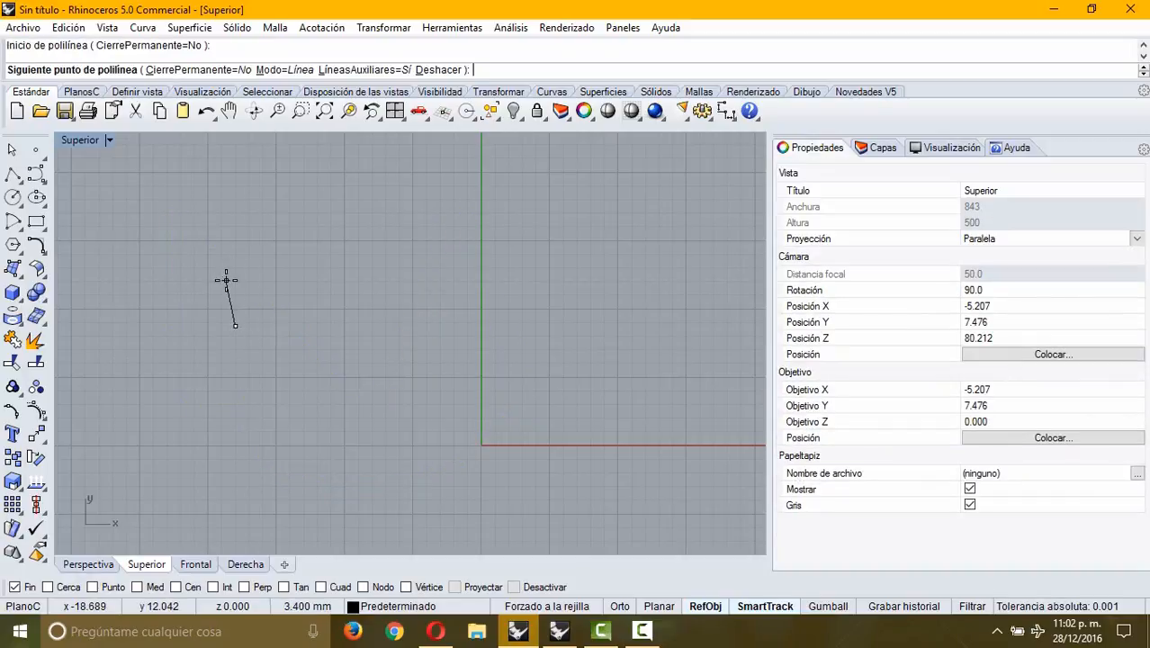
key("Escape")
Start a new polyline from a point above and to the left of the origin in the Superior view.
key("Return")
left_click(219, 285)
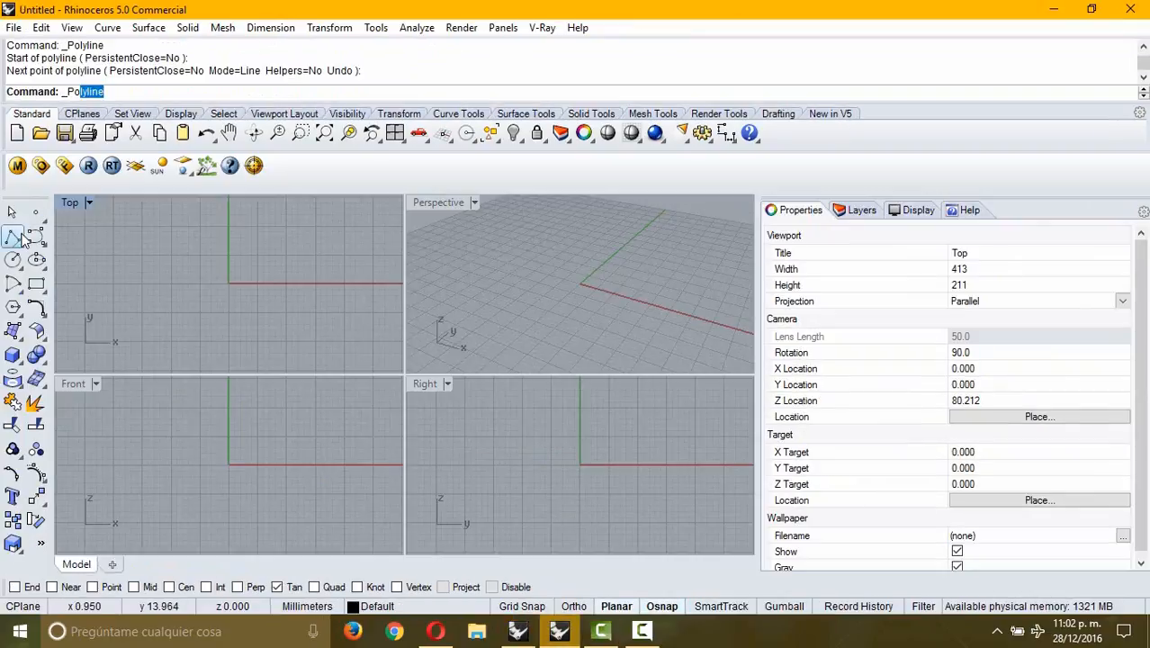
In the English Rhinoceros window, start a polyline left of the origin in the Top view and set PersistentClose to Yes.
left_click(22, 234)
left_click(155, 281)
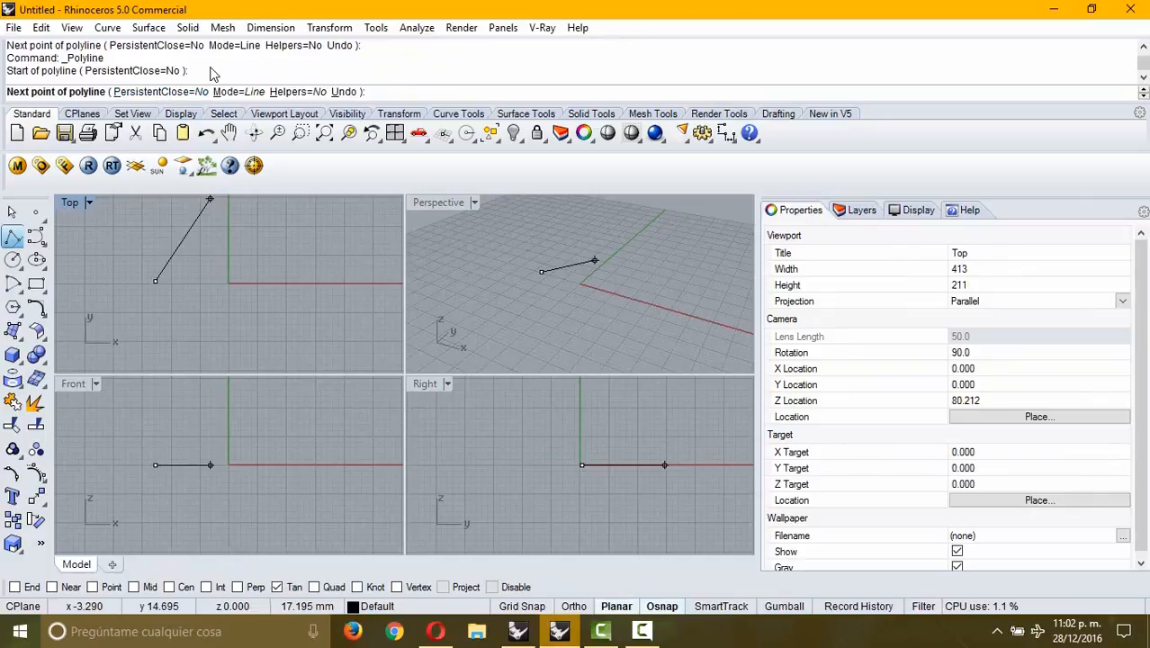
left_click(162, 92)
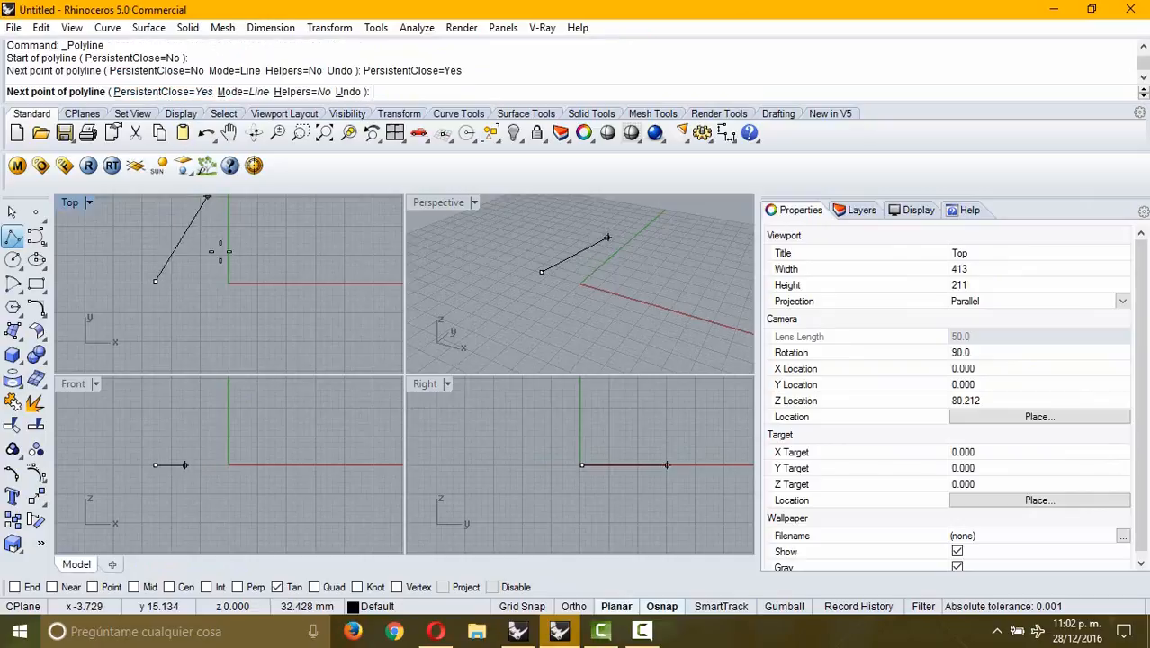
Place the remaining vertices of an irregular shape around the origin in the Top view and finish the self-closing polyline.
left_click(216, 219)
left_click(335, 302)
right_click_drag(265, 336, 347, 268)
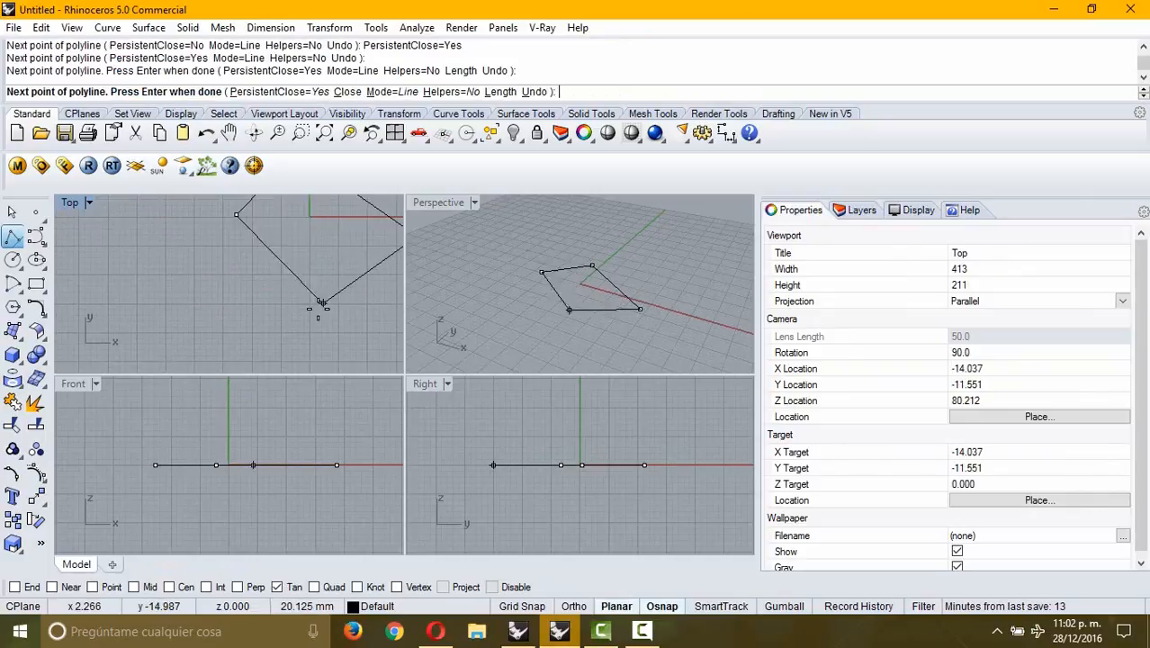
left_click(318, 309)
left_click(156, 312)
left_click(324, 272)
left_click(326, 235)
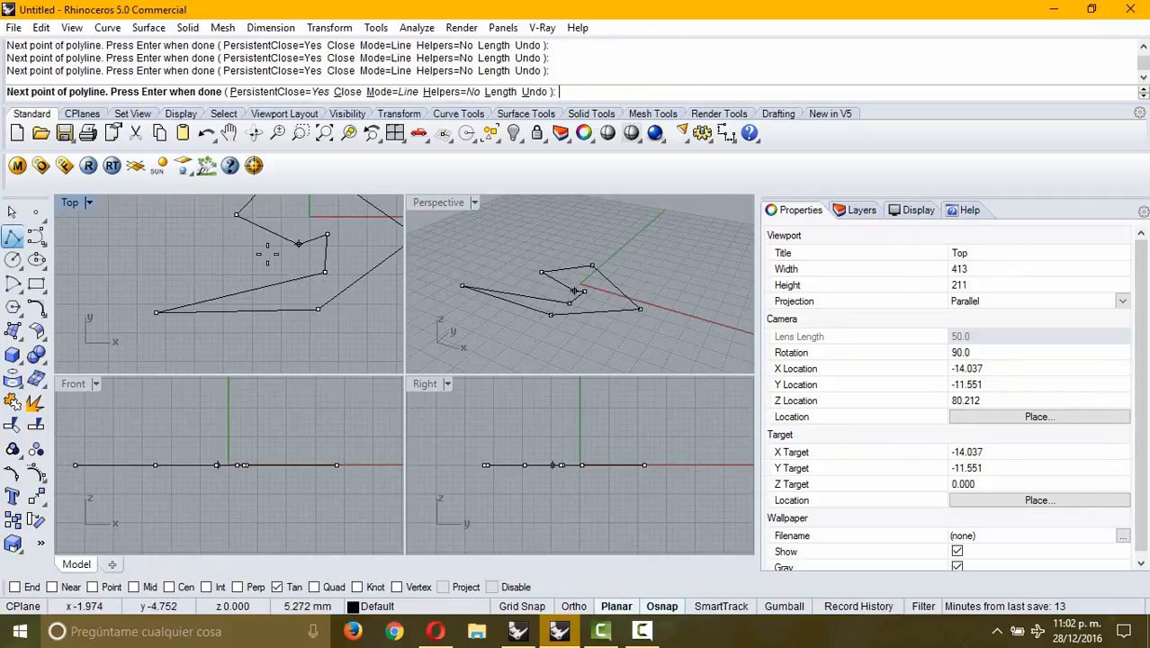
left_click(195, 260)
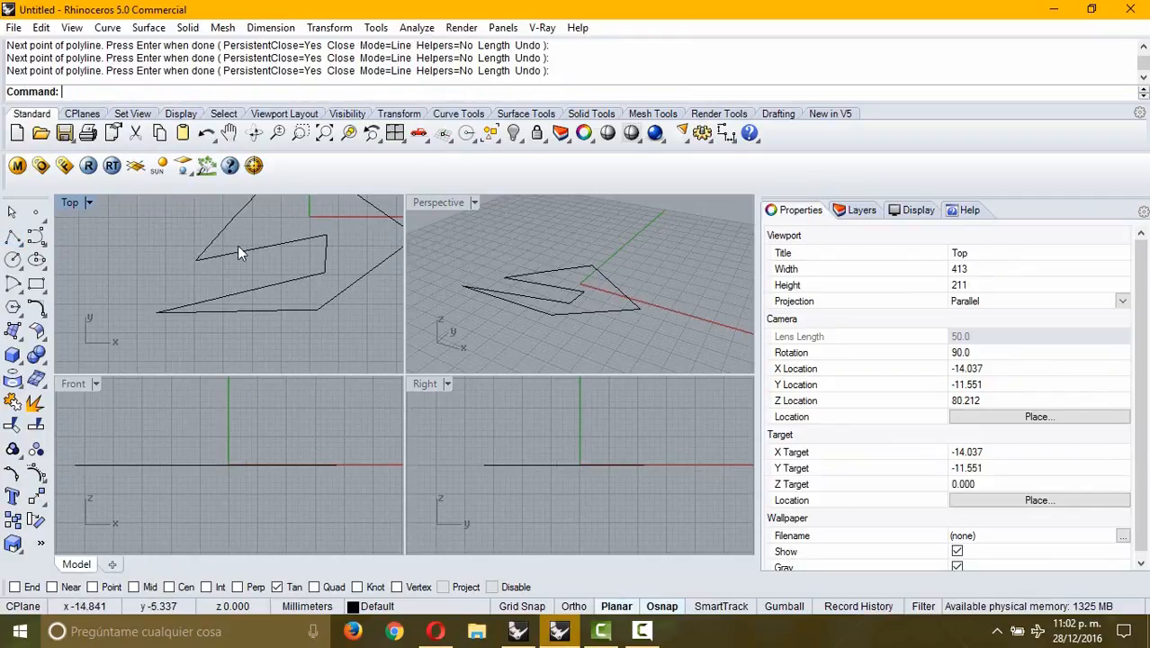
right_click_drag(254, 245, 237, 288)
scroll(236, 288, "down", 2)
left_click(228, 248)
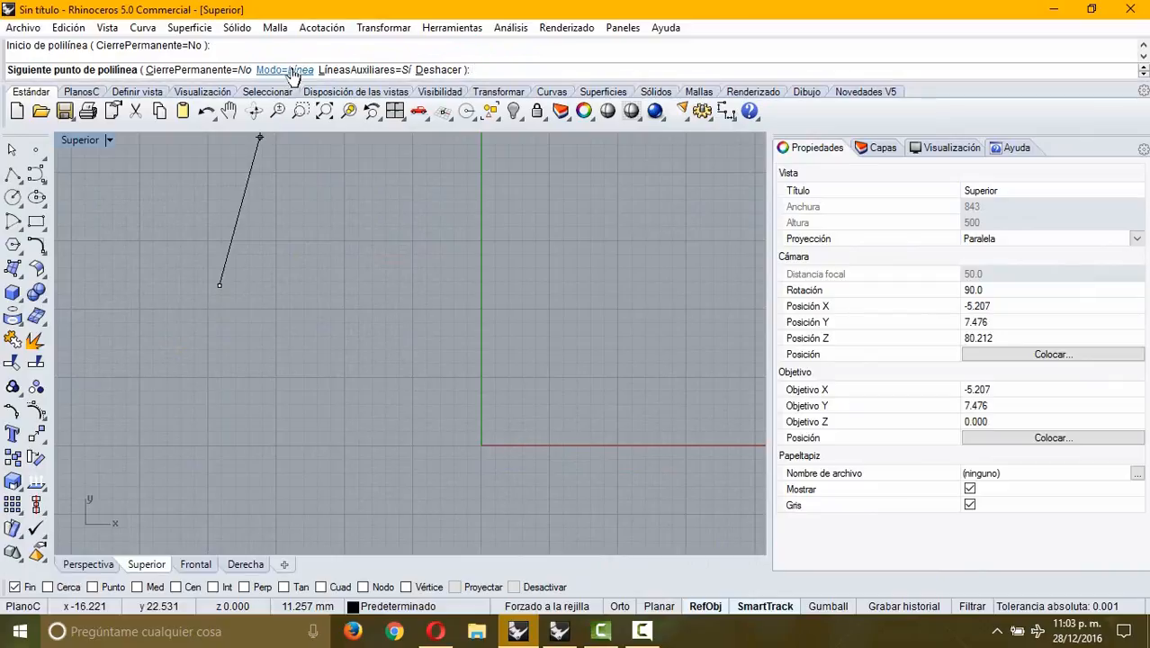
Set LíneasAuxiliares to No and extend the started Superior polyline with a horizontal, a near-vertical and a short sloping segment.
left_click(364, 69)
left_click(380, 284)
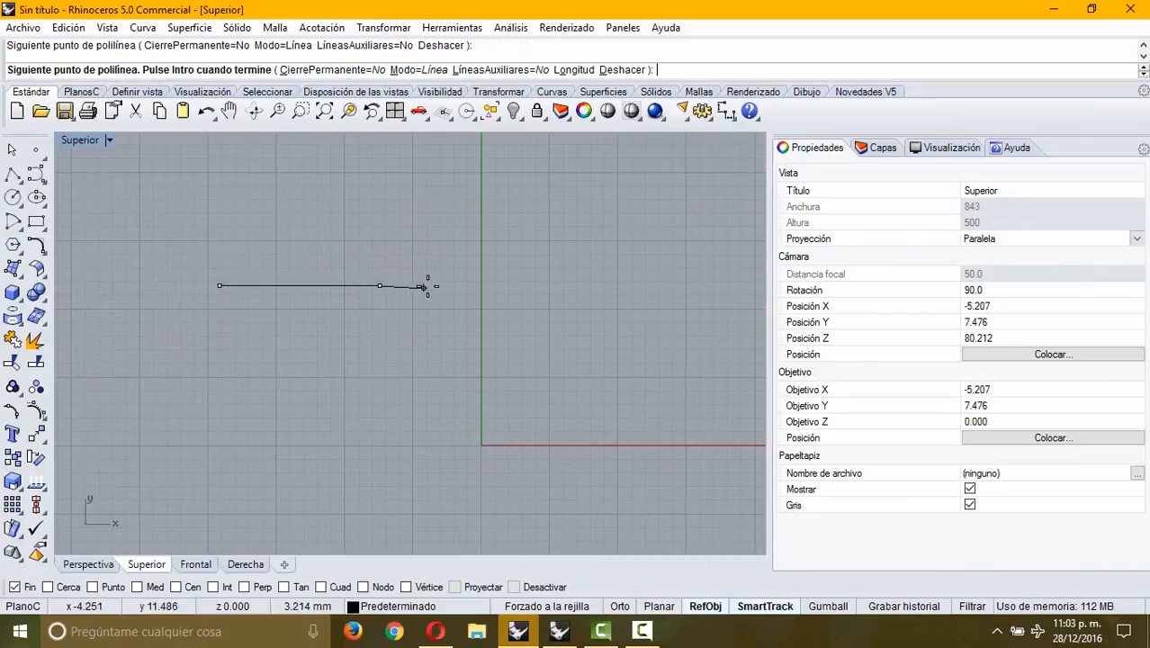
left_click(377, 198)
left_click(451, 222)
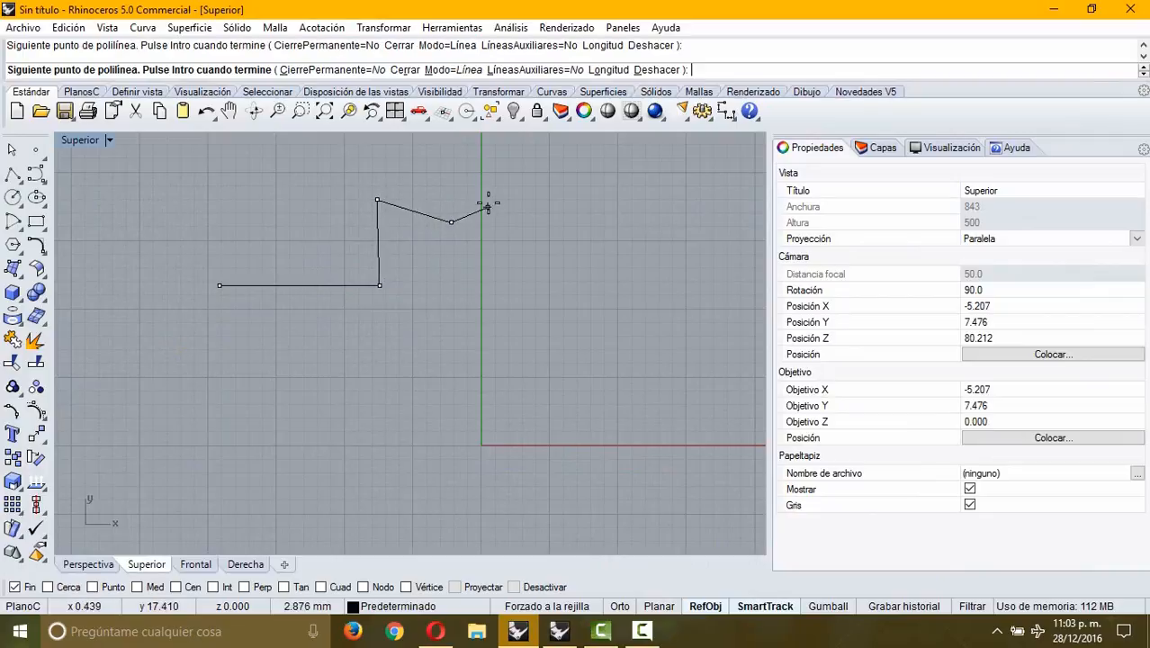
Set LíneasAuxiliares to Sí, extend the polyline in line with its last segment, and add a downward and a rising segment.
left_click(527, 72)
right_click_drag(494, 258, 480, 284)
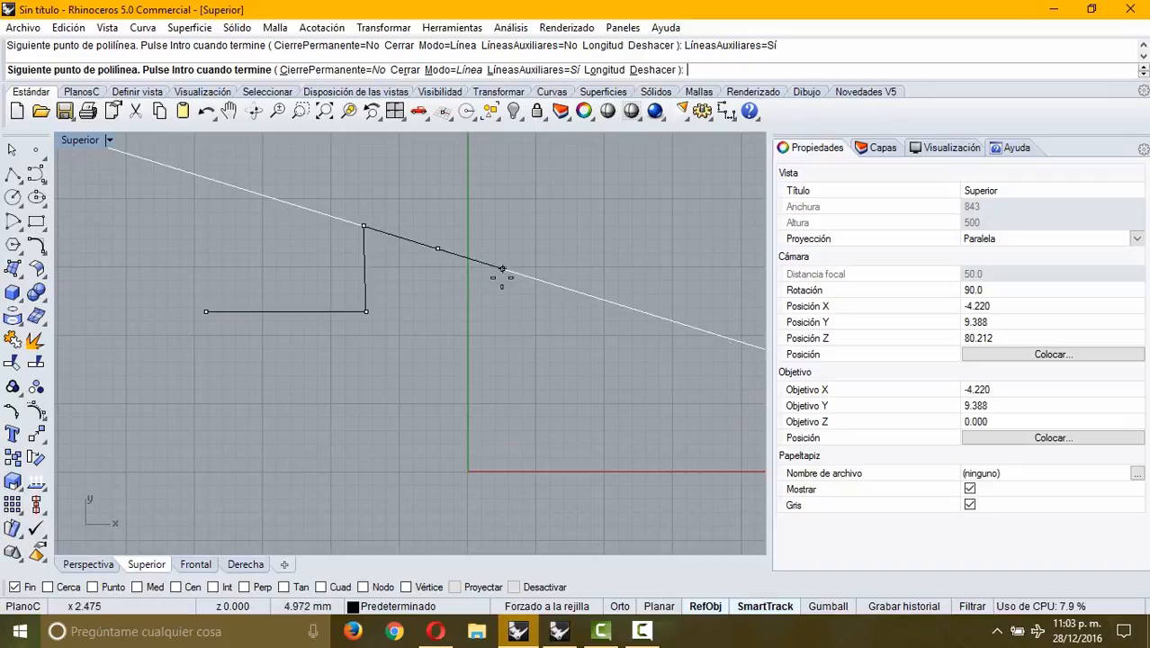
left_click(534, 278)
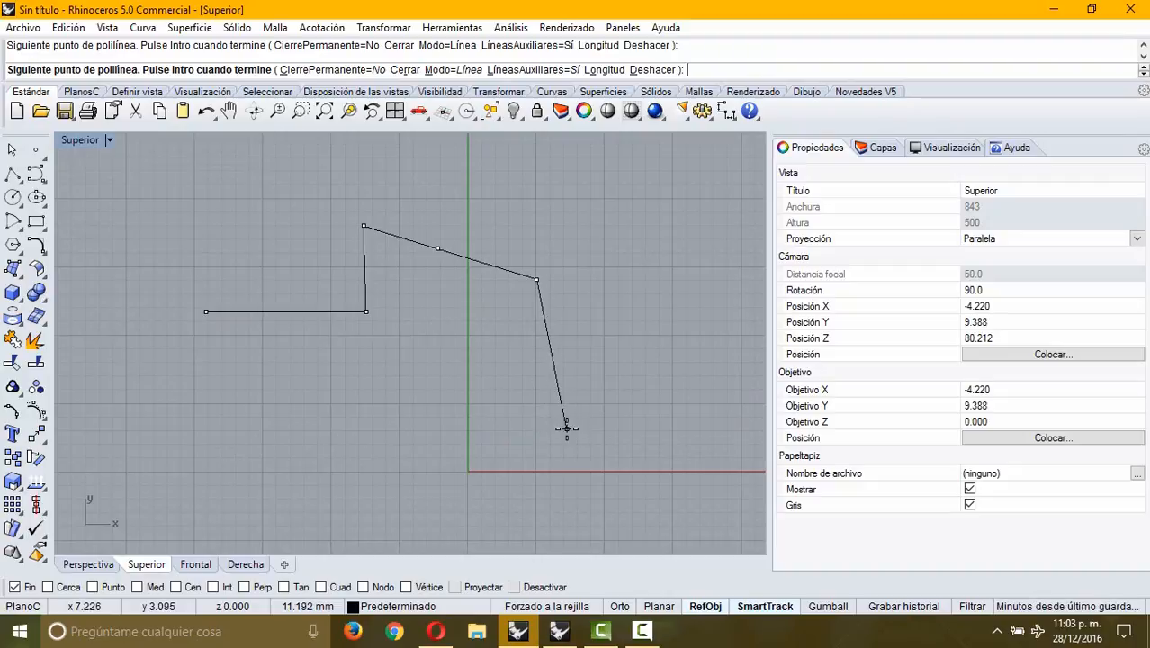
left_click(532, 369)
right_click_drag(711, 299, 539, 311)
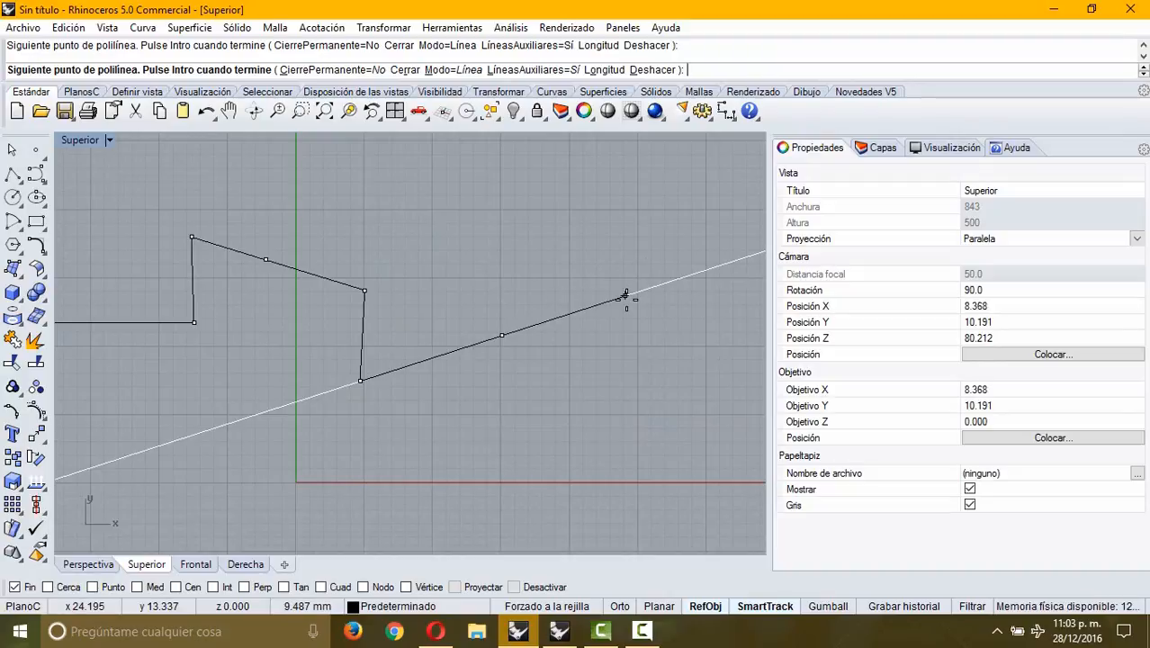
Add a polyline segment constrained to a length of 24 mm and an angle of 45 degrees.
right_click_drag(626, 297, 559, 327)
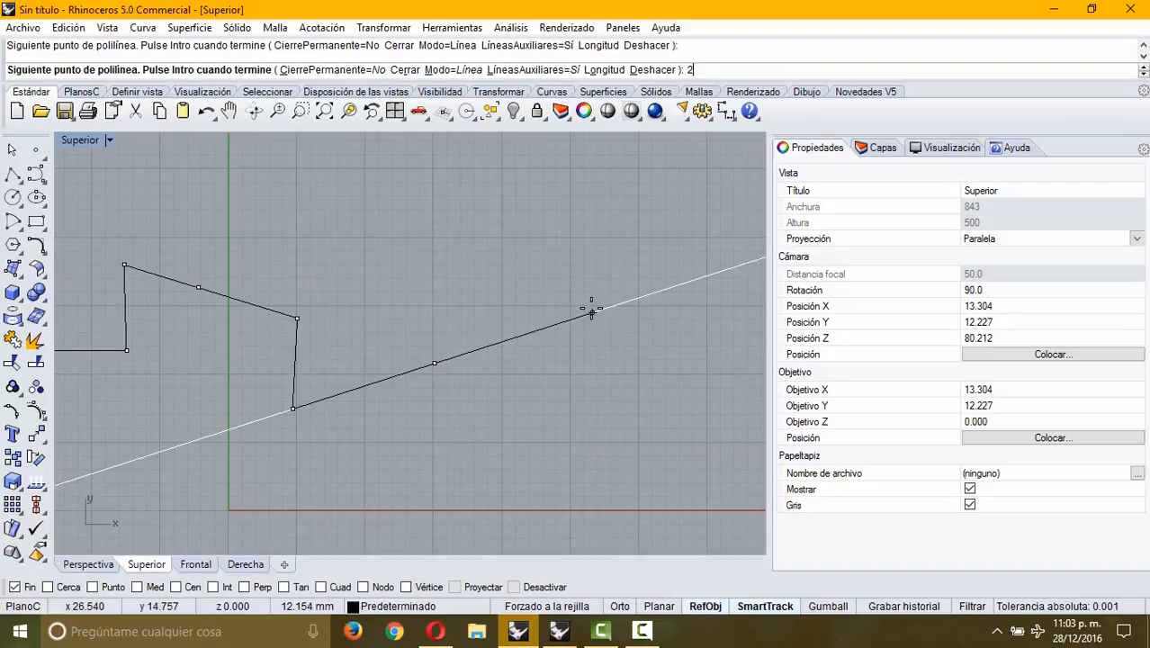
key("Return")
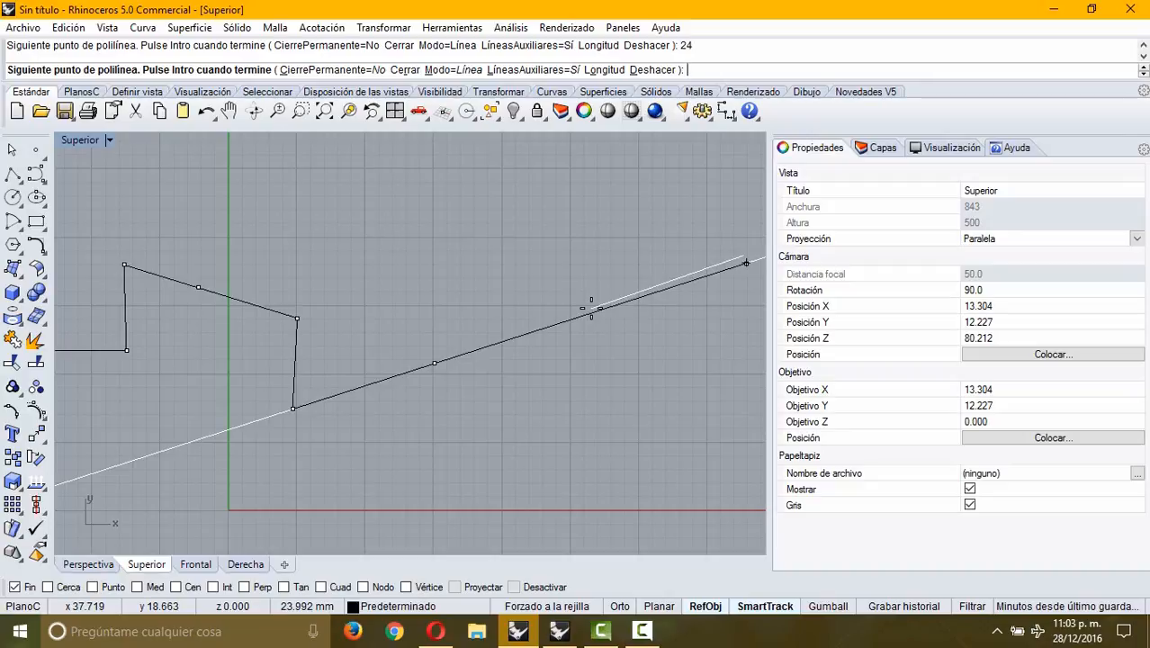
type("<45")
key("Return")
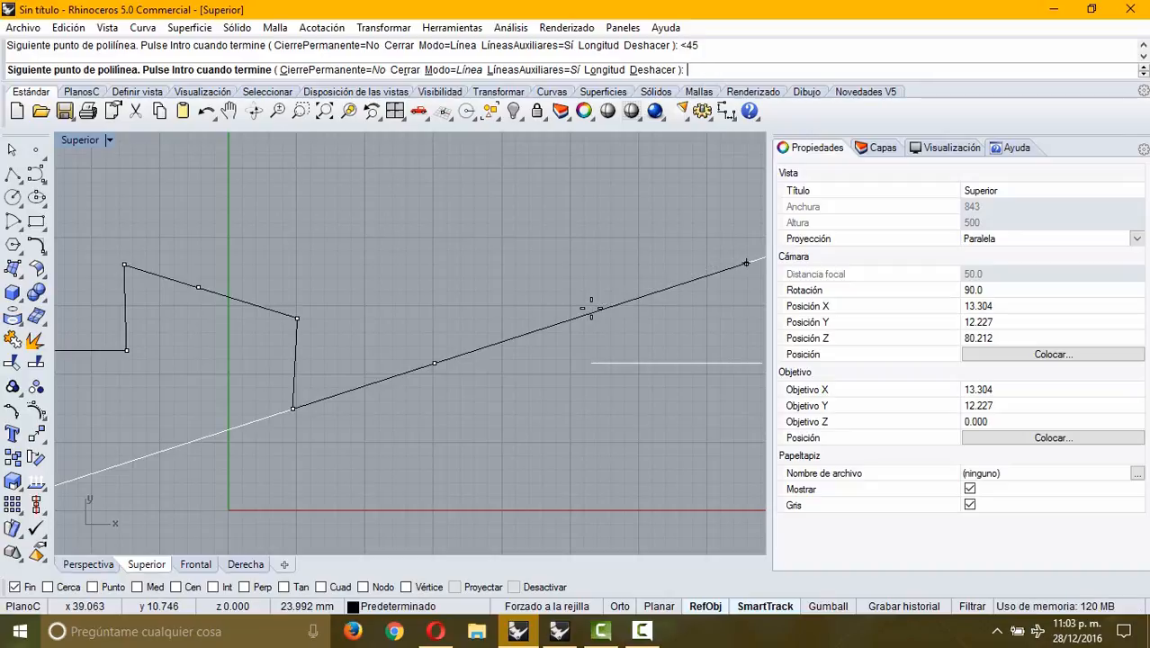
left_click(599, 257)
right_click_drag(608, 231, 549, 407)
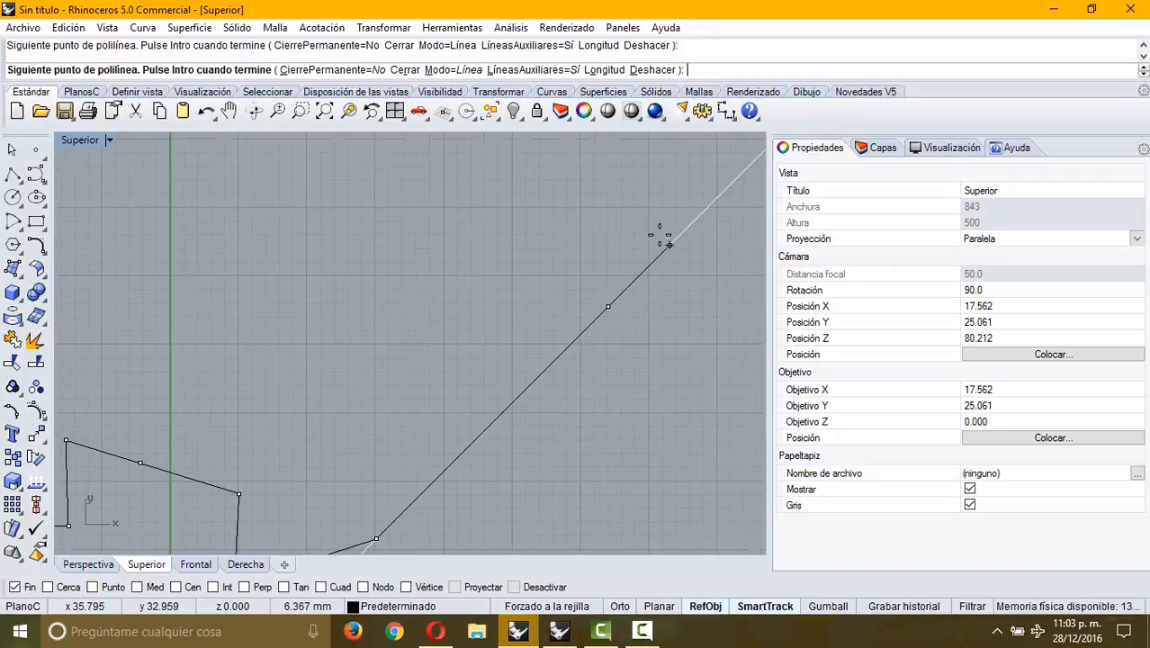
Extend the polyline along the 45-degree guide, add a long upper edge, and close the outline at its start point.
scroll(665, 243, "down", 3)
right_click_drag(662, 236, 639, 283)
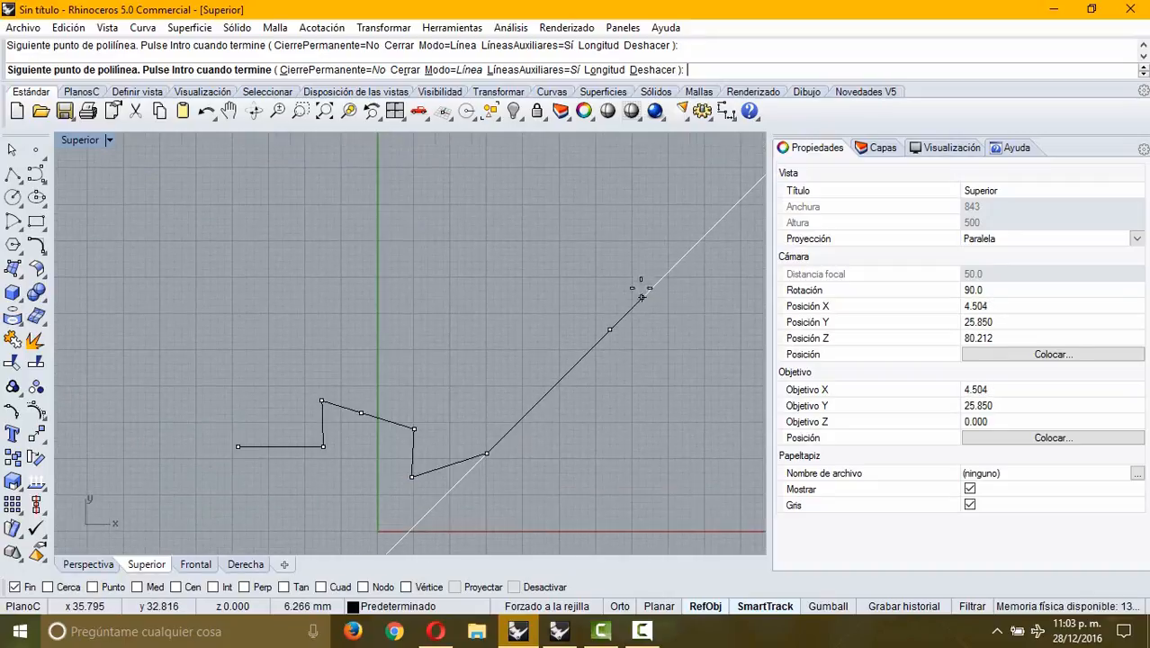
left_click(687, 252)
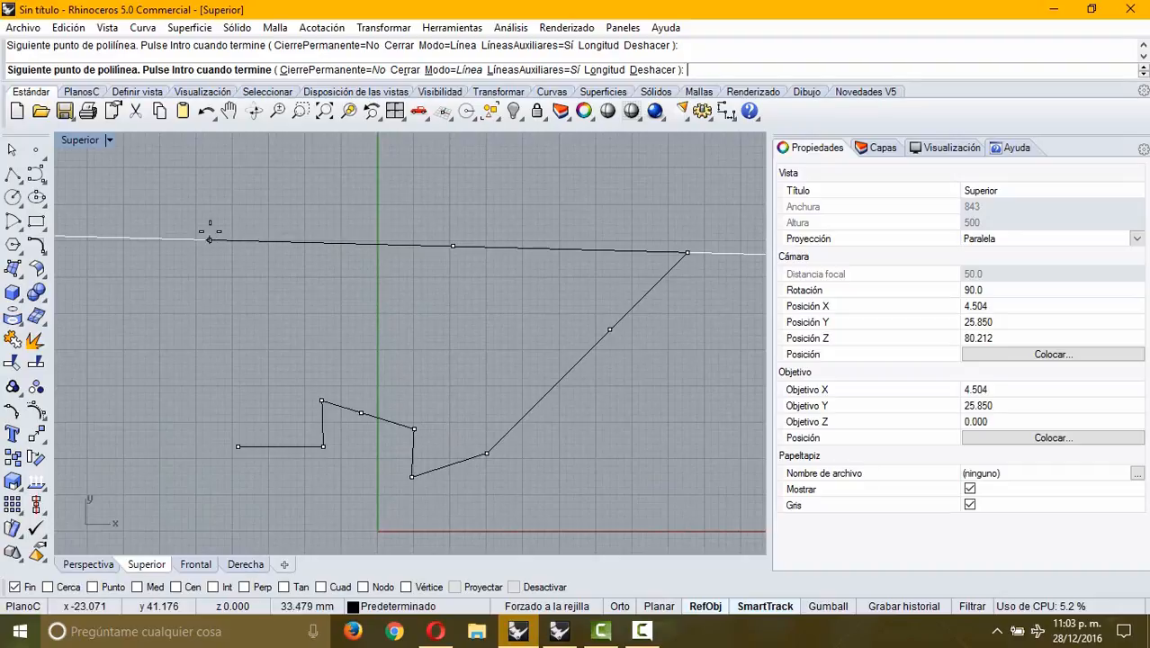
left_click(209, 240)
left_click(237, 446)
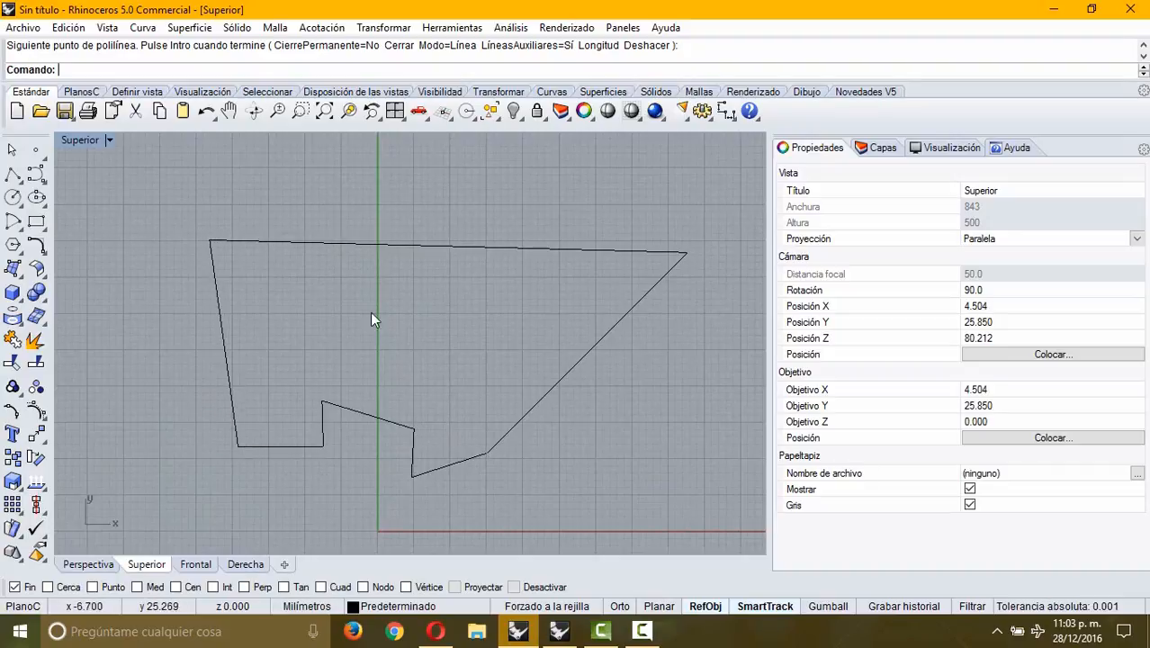
Start another polyline inside the closed outline with four vertices, and undo its last two vertices using Deshacer.
right_click(391, 262)
left_click(370, 307)
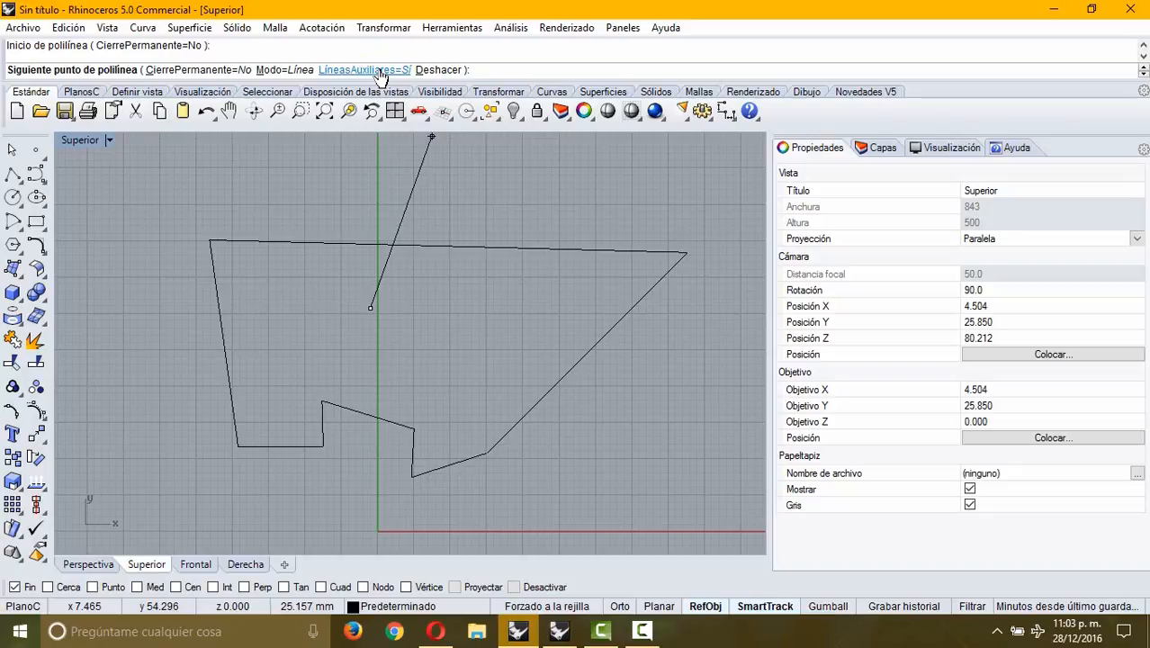
left_click(446, 197)
left_click(561, 174)
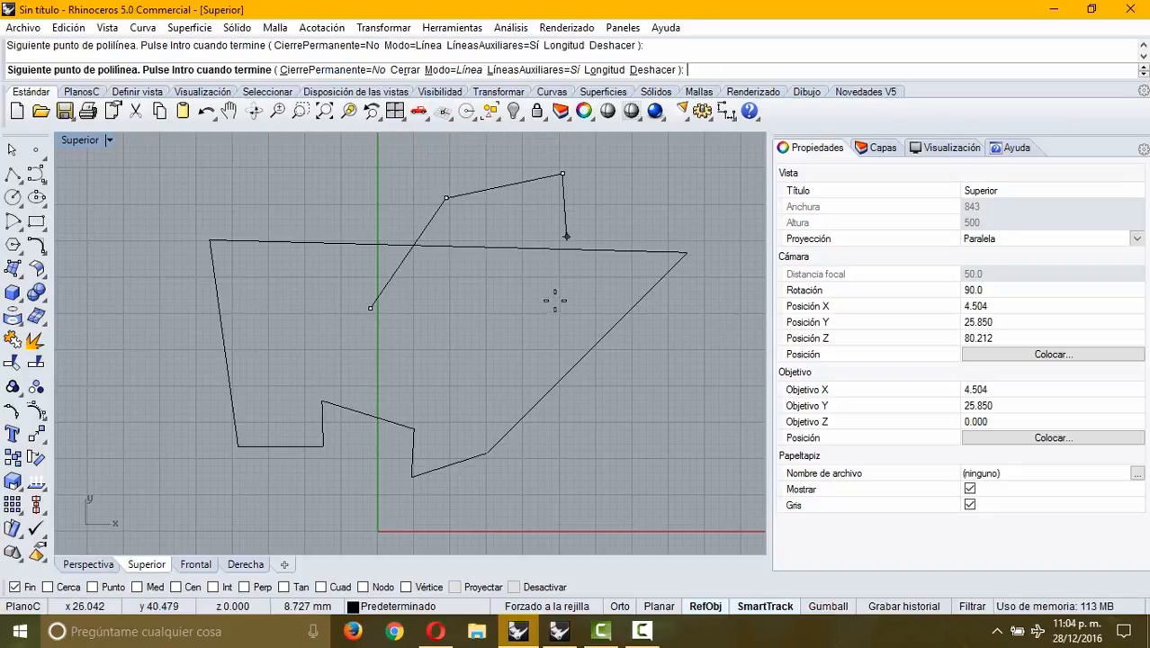
left_click(553, 302)
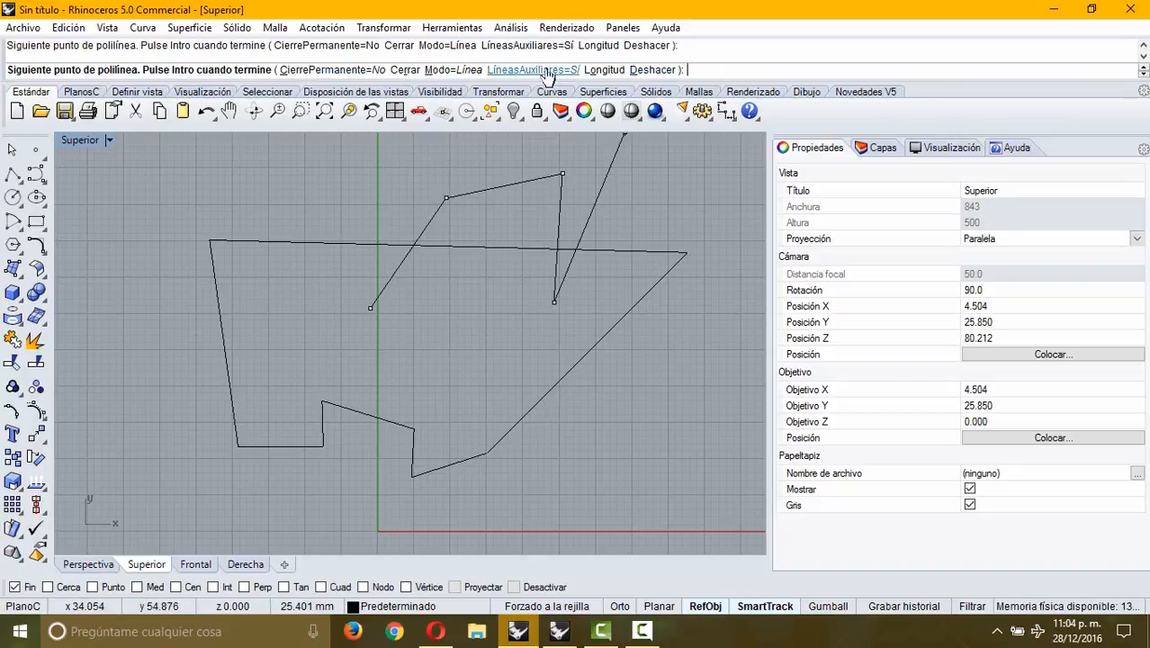
left_click(664, 72)
left_click(659, 71)
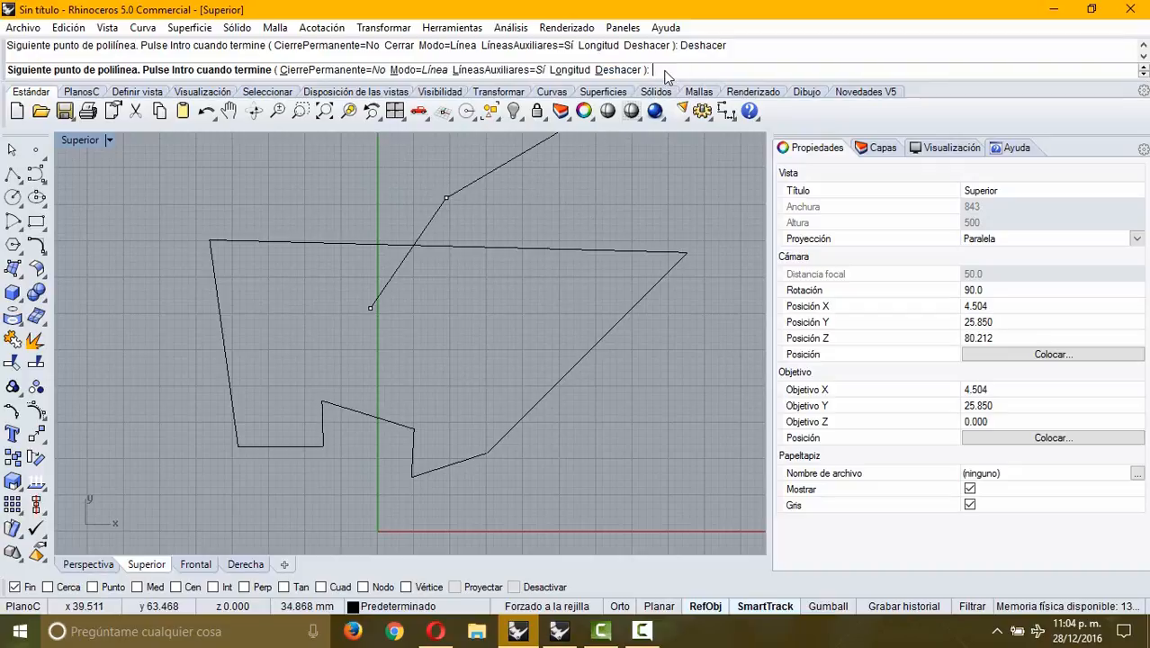
Undo the polyline's remaining vertex after its start point, and place a zigzag of six new vertices from that start.
left_click(630, 71)
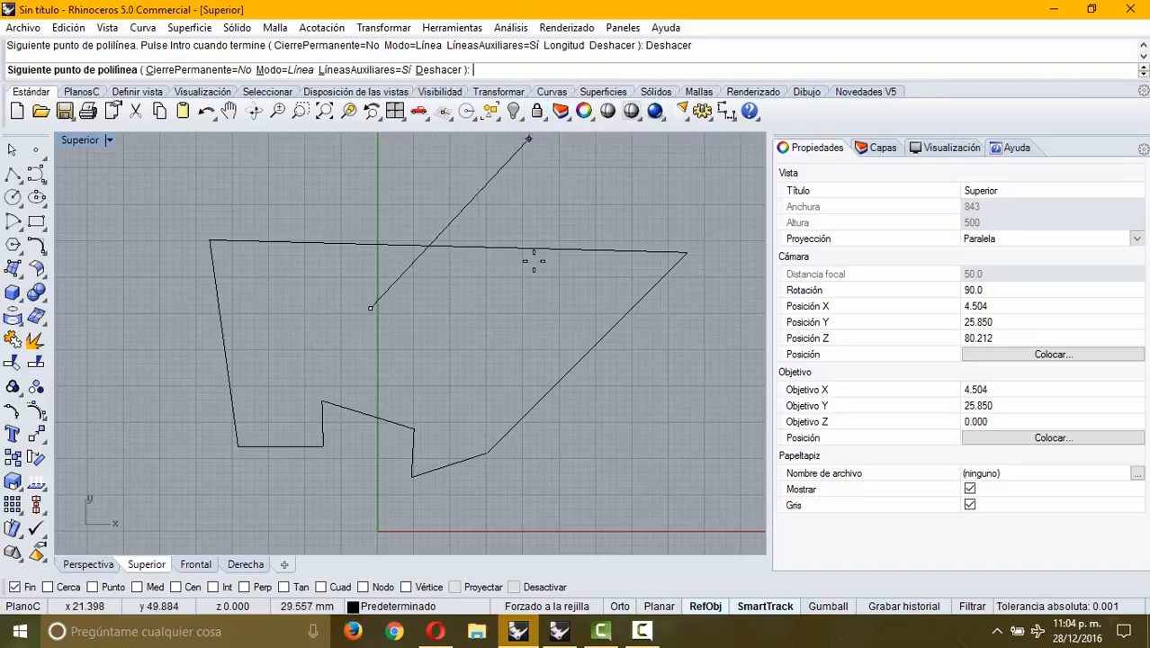
left_click(447, 307)
left_click(394, 256)
left_click(436, 144)
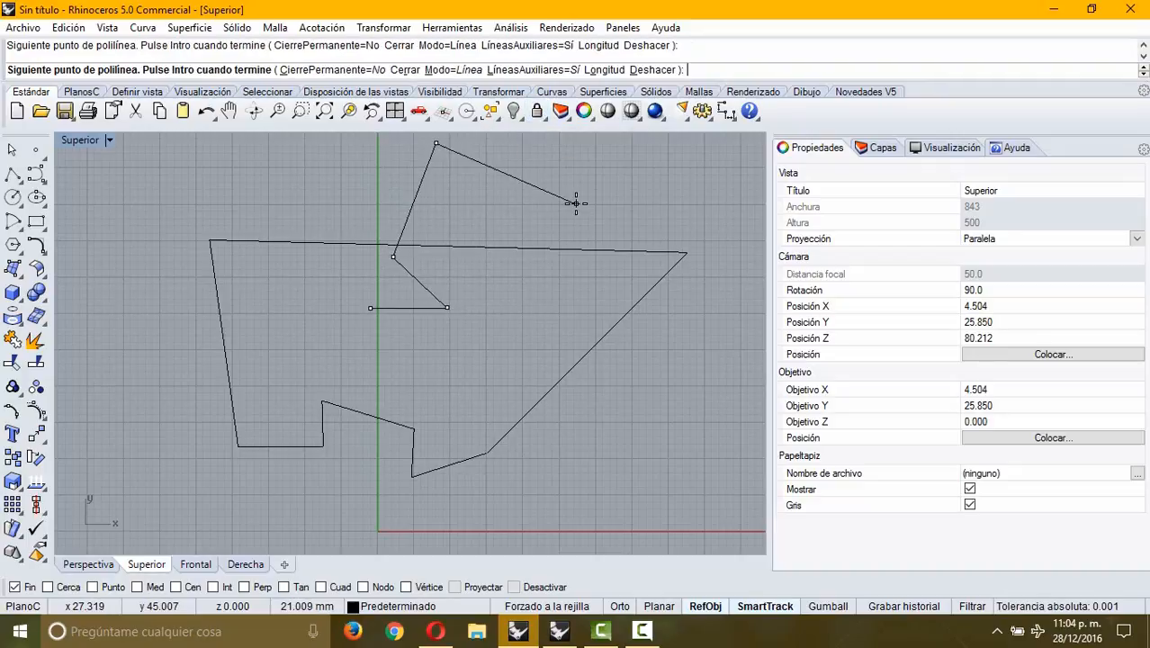
left_click(576, 203)
left_click(536, 336)
left_click(643, 378)
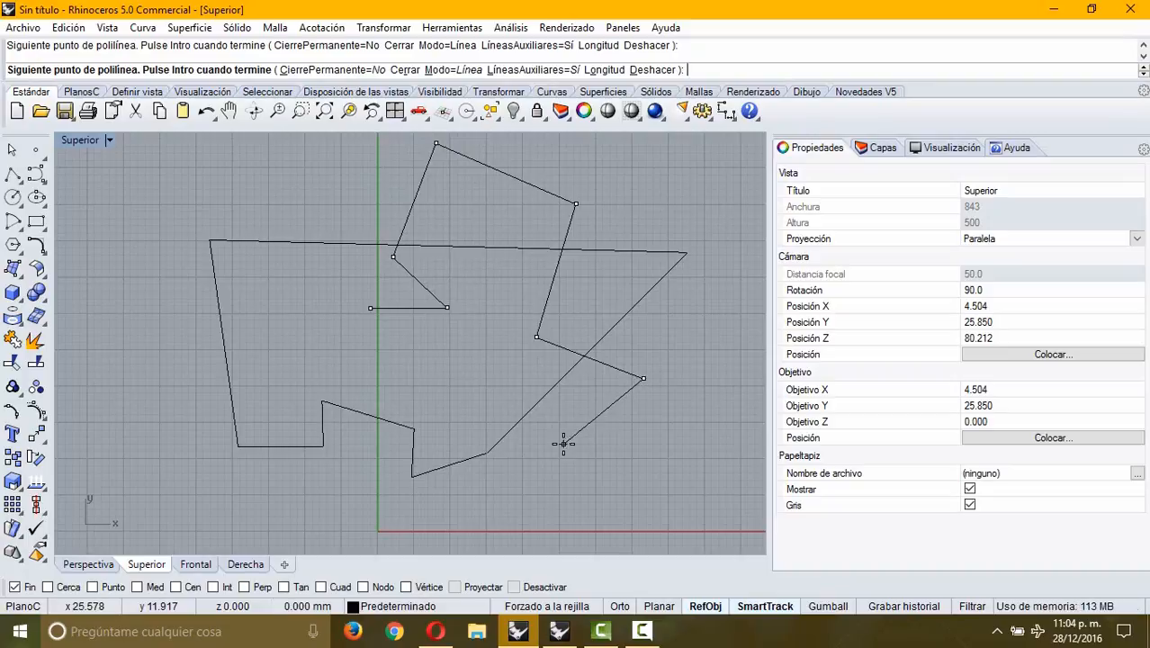
Undo the zigzag's vertices one by one with Deshacer, back to the polyline's start point.
left_click(647, 70)
left_click(648, 72)
left_click(647, 72)
left_click(647, 72)
left_click(648, 72)
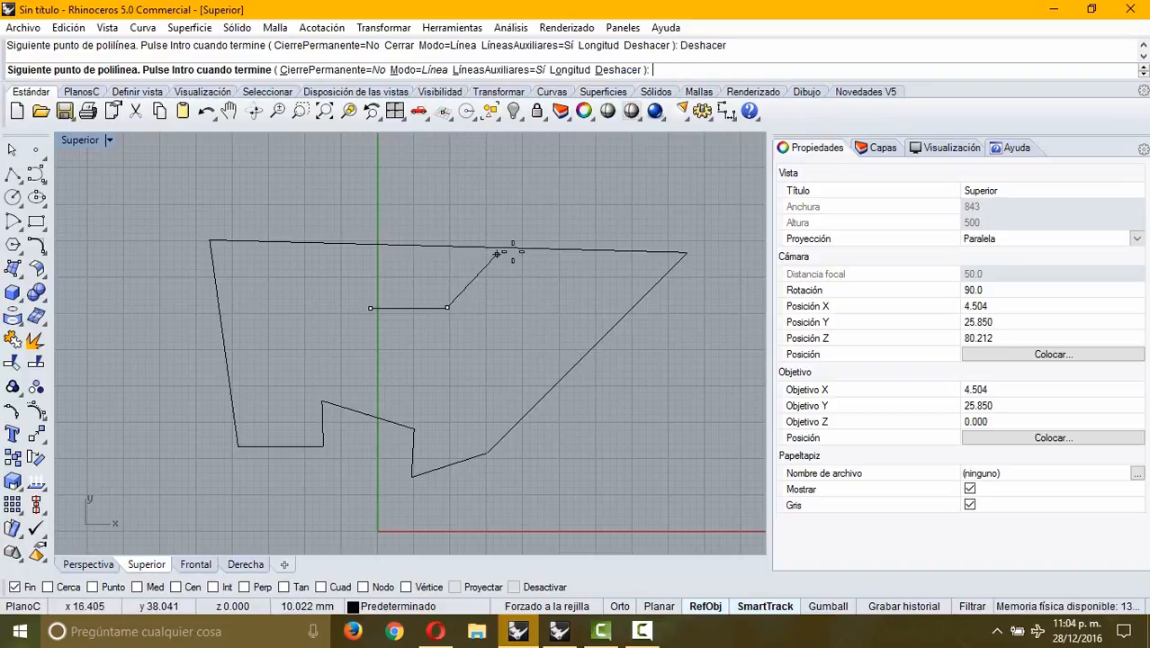
left_click(613, 72)
Finish the polyline as a single rising segment about 11.5 mm long inside the closed outline.
left_click(492, 288)
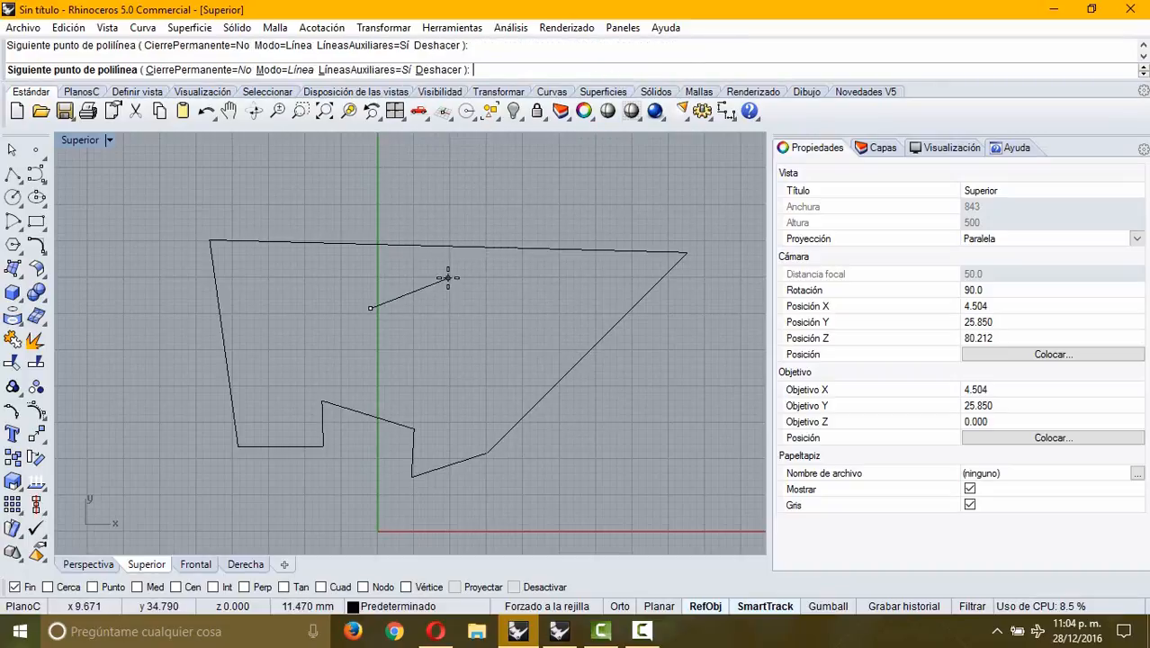
left_click(447, 278)
right_click(450, 295)
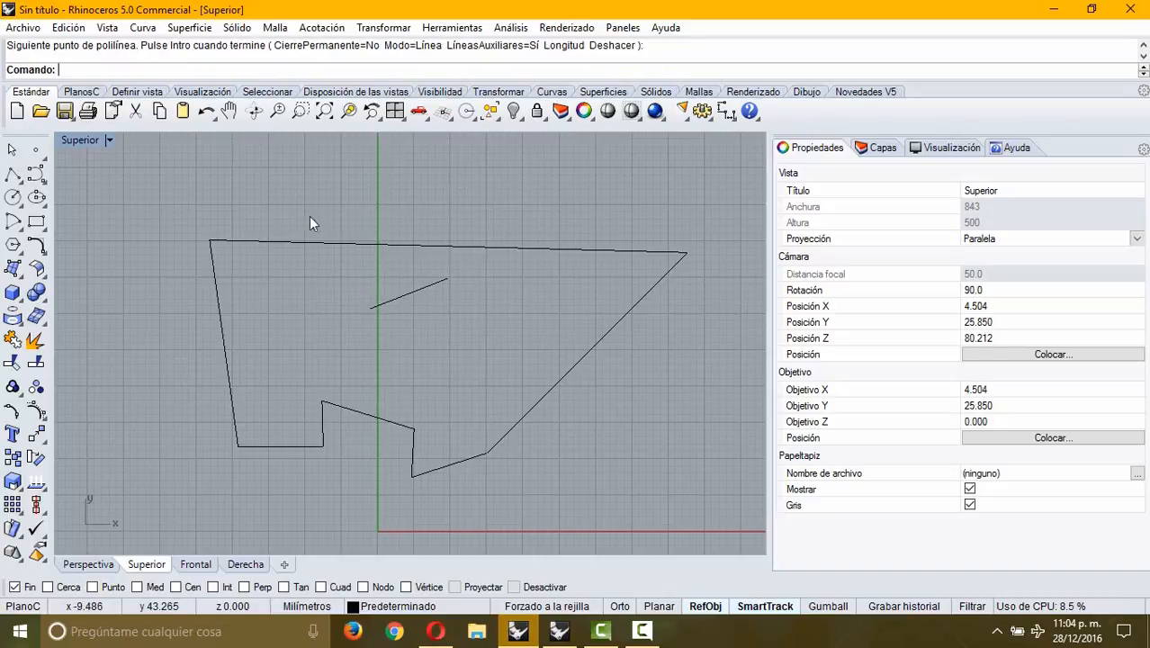
Start a new polyline above the closed outline, set Modo to Arco, and place its first arc.
right_click_drag(308, 223, 316, 334)
right_click(278, 257)
left_click(296, 237)
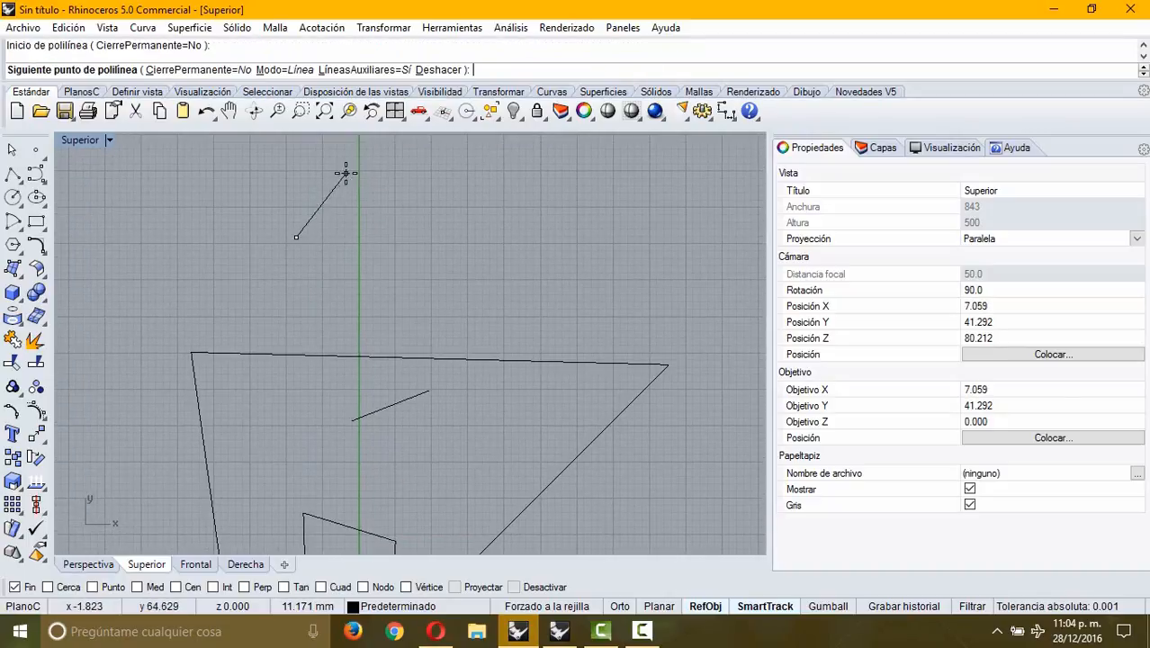
left_click(287, 72)
right_click_drag(397, 196, 402, 286)
left_click(326, 244)
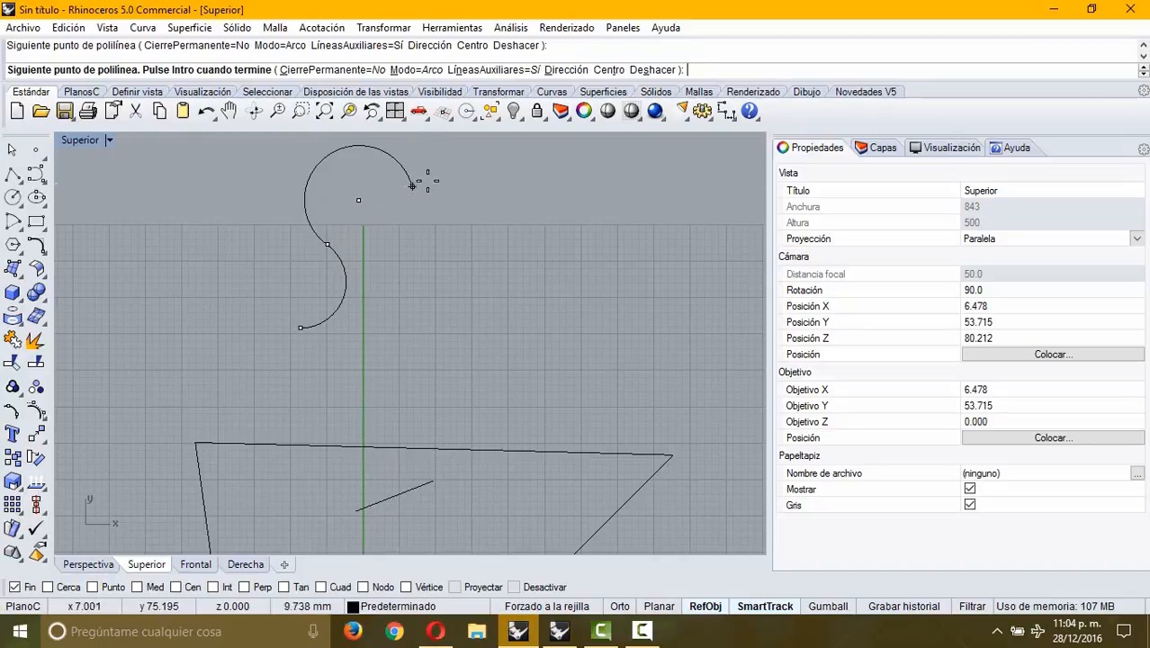
Set LíneasAuxiliares to No and extend the curve with a chain of tangent arcs that swings right and turns back.
left_click(502, 70)
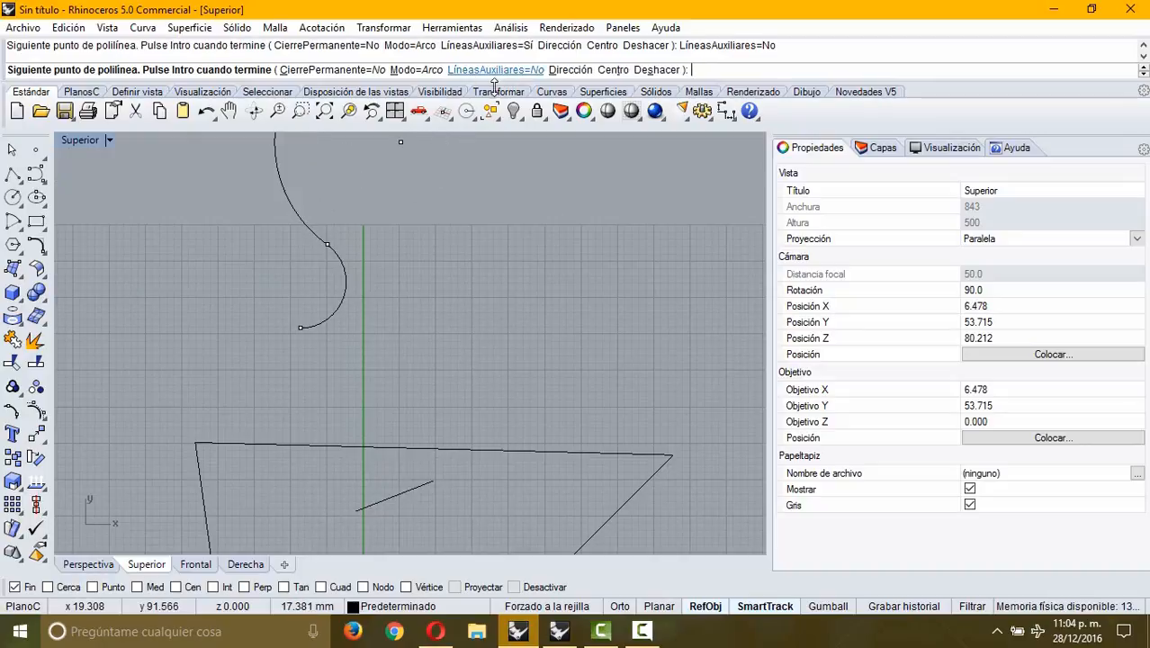
left_click(424, 204)
left_click(521, 280)
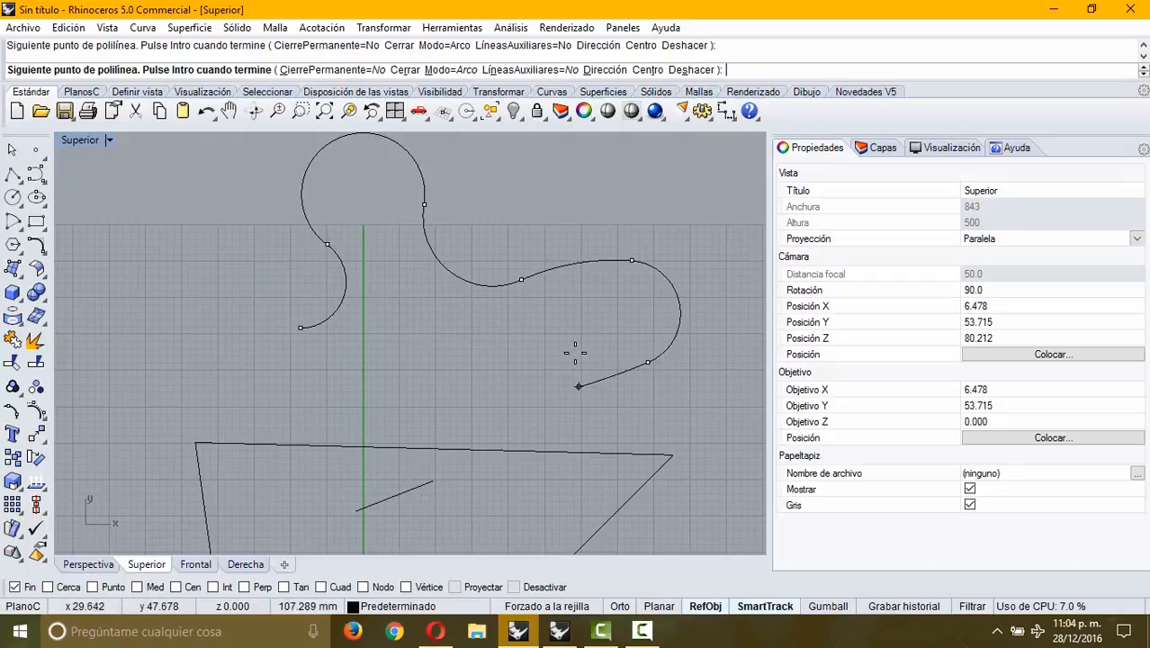
left_click(572, 332)
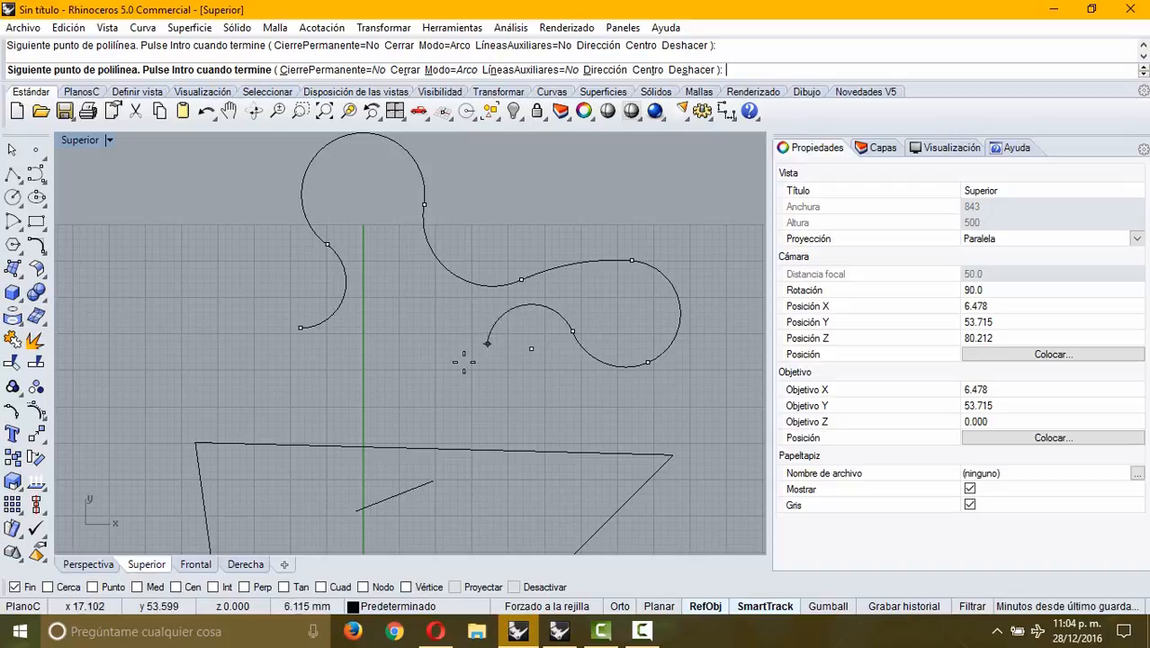
Continue the tangent arcs back to the left, close the curve at its start point, and select it.
left_click(483, 349)
left_click(399, 416)
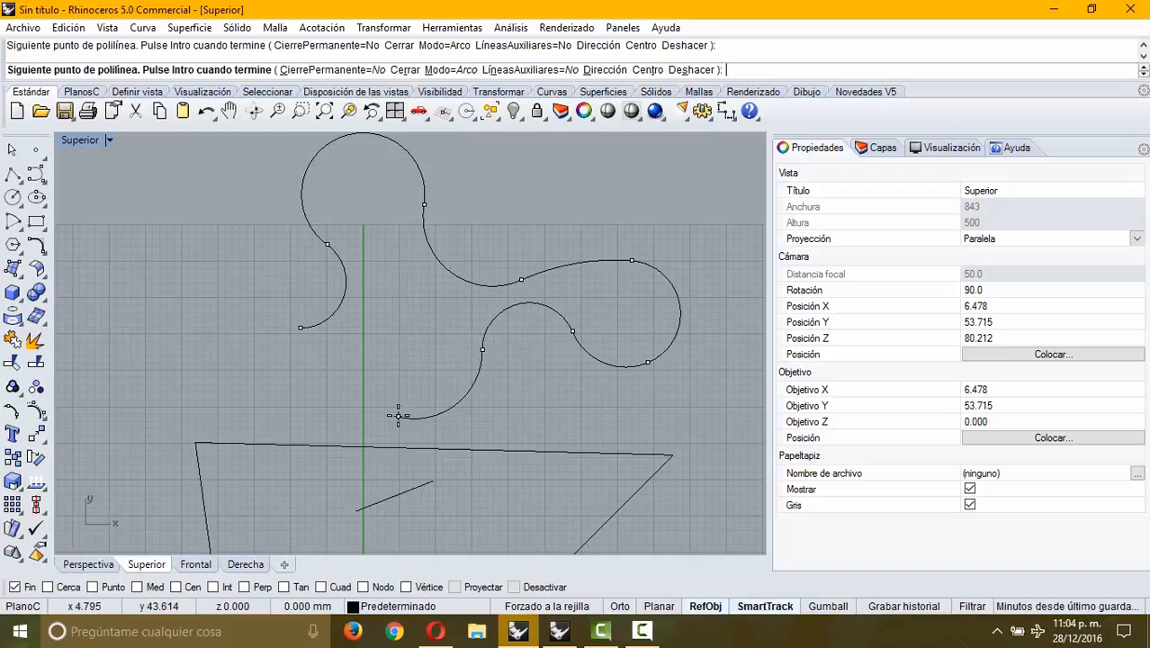
left_click(223, 407)
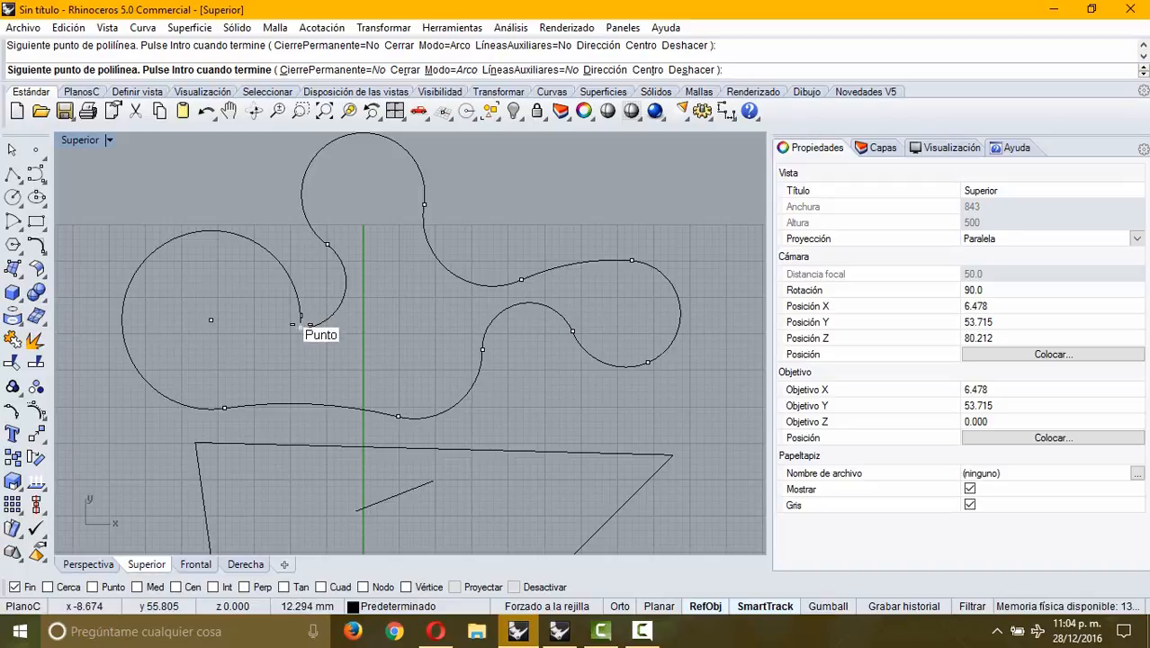
left_click(302, 320)
left_click(327, 321)
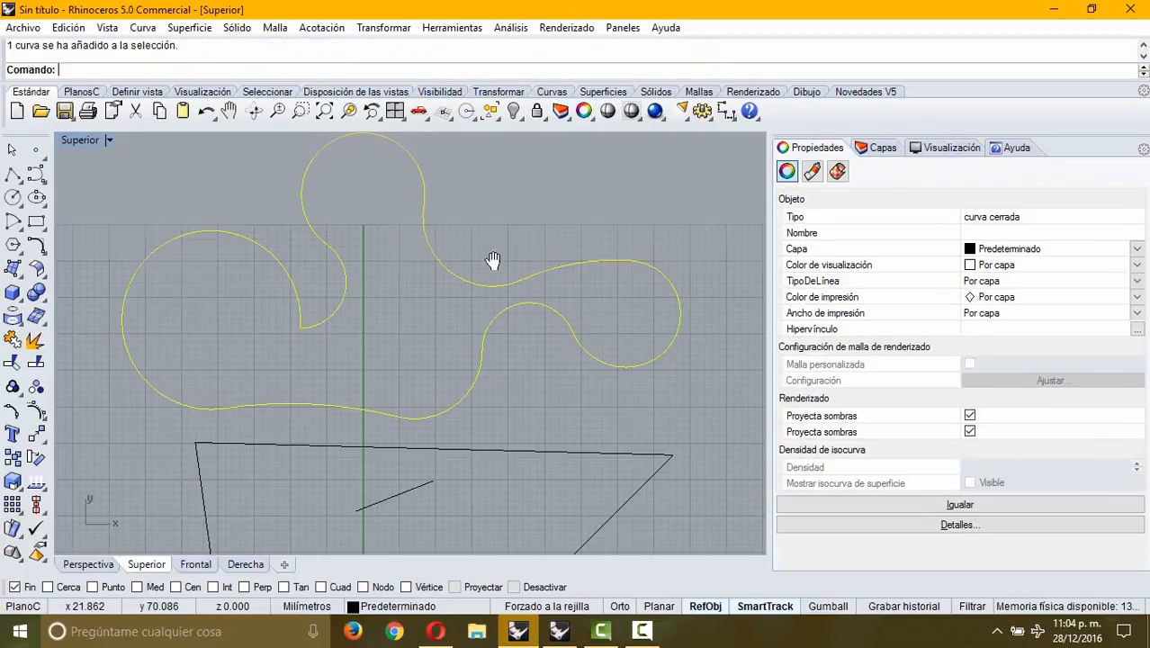
Draw a semicircular polyline arc about 43 mm wide from the vertical line's lower end, using Modo=Arco and Dirección along that line.
scroll(452, 315, "down", 4)
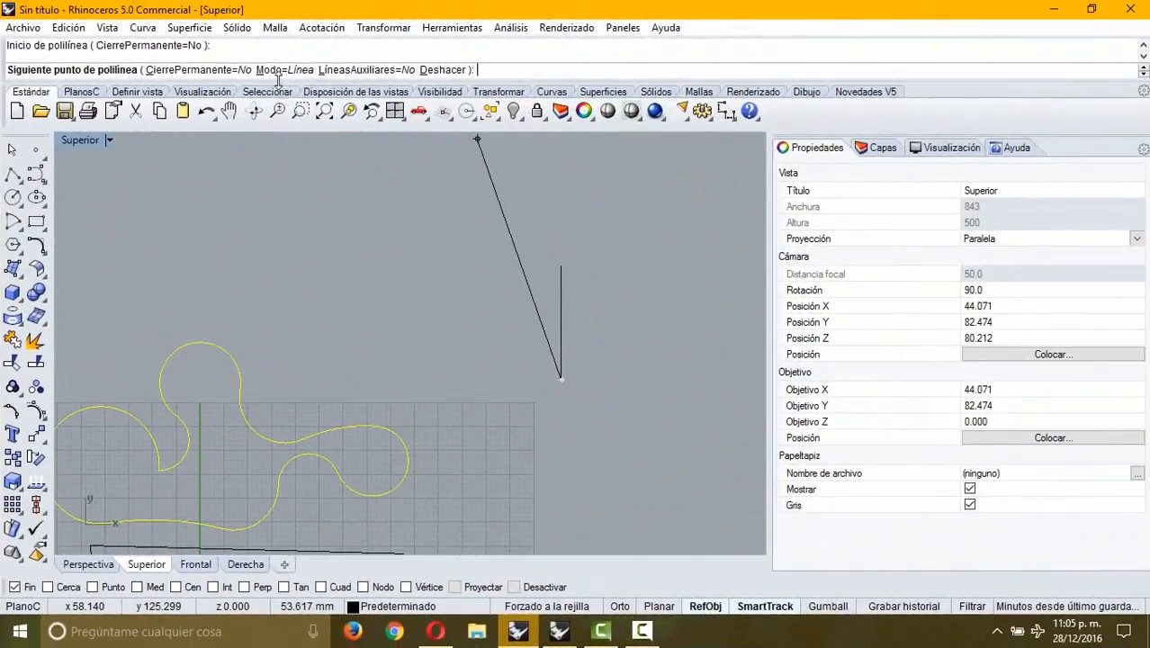
left_click(284, 70)
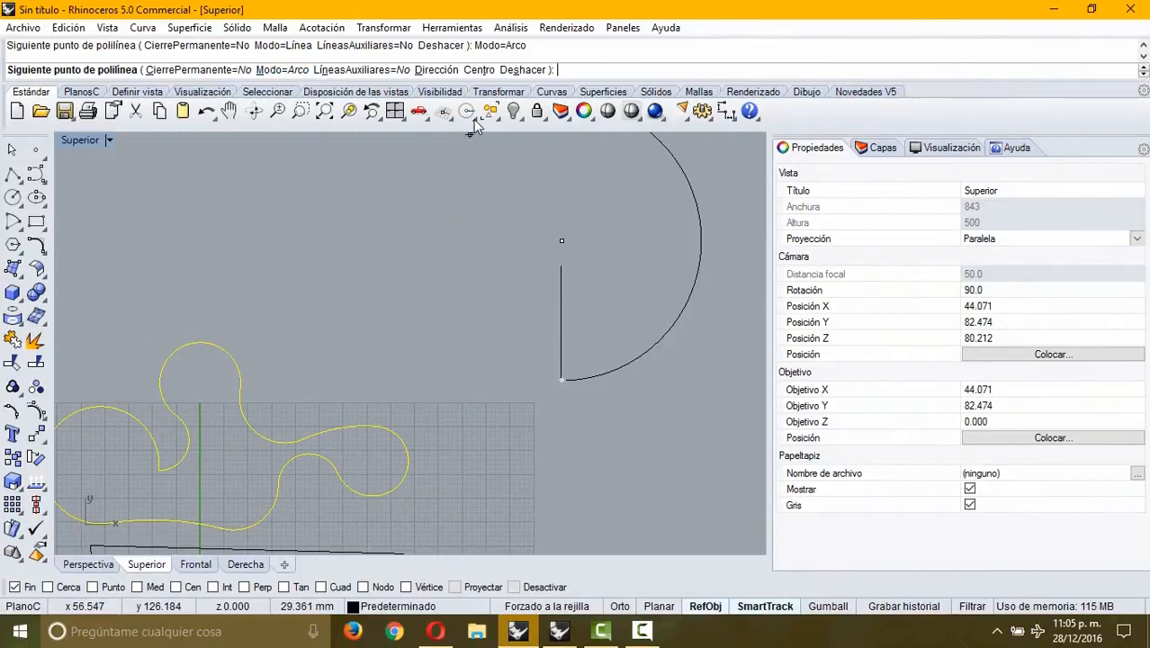
left_click(435, 71)
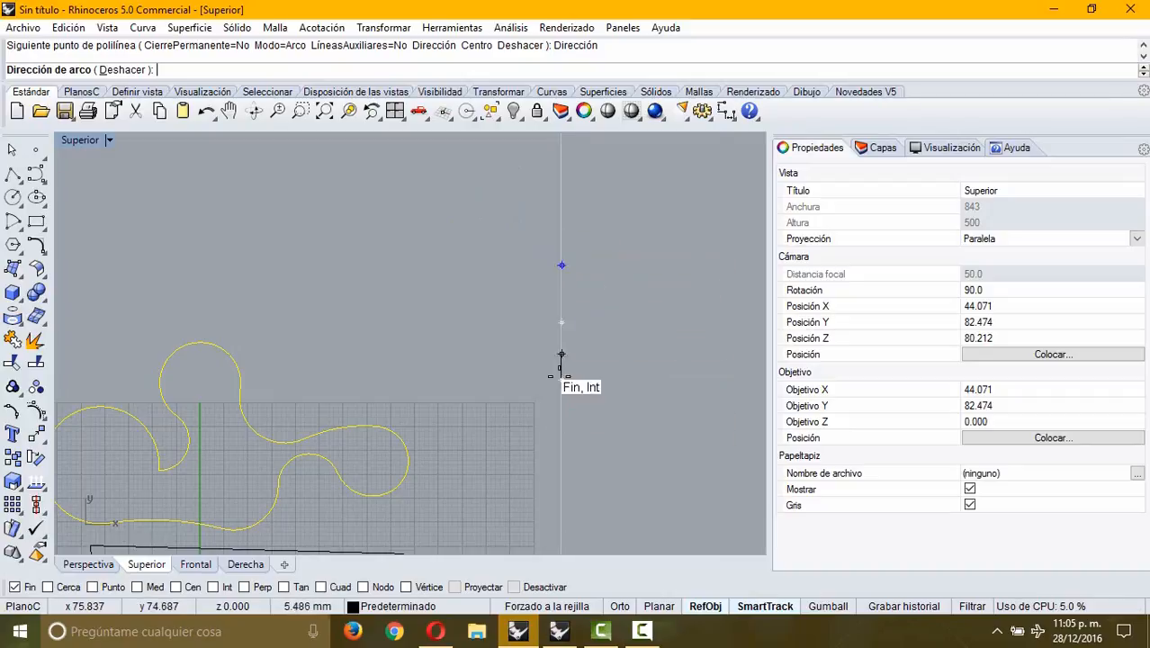
right_click_drag(583, 243, 416, 237)
left_click(395, 258)
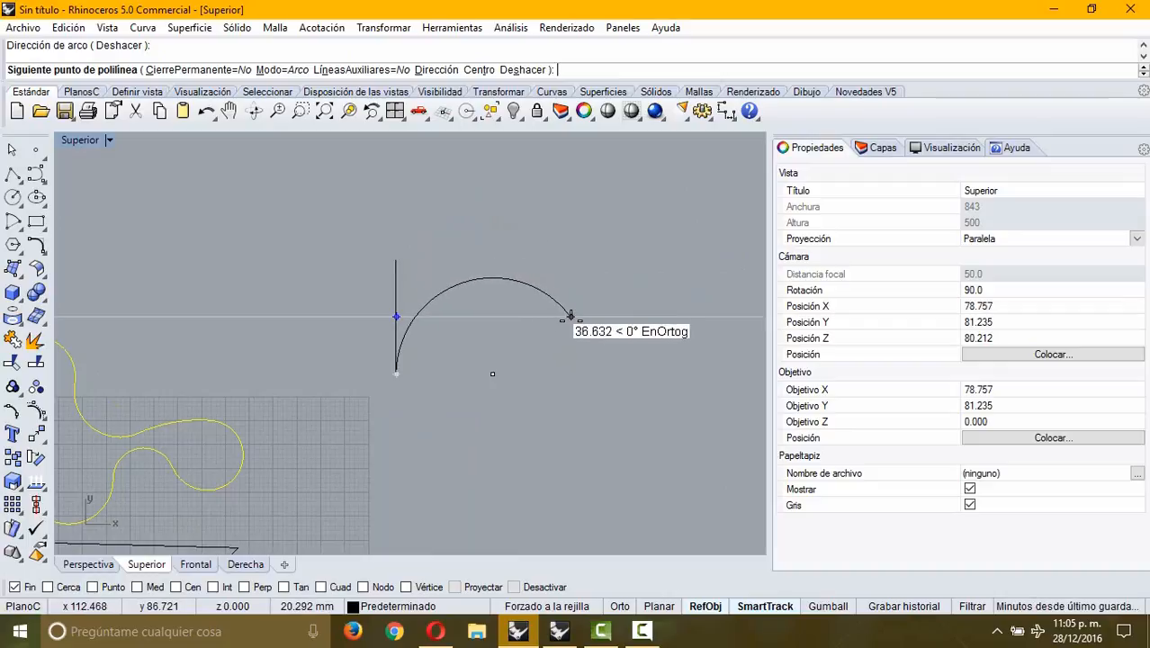
left_click(599, 361)
key("Return")
left_click(585, 326)
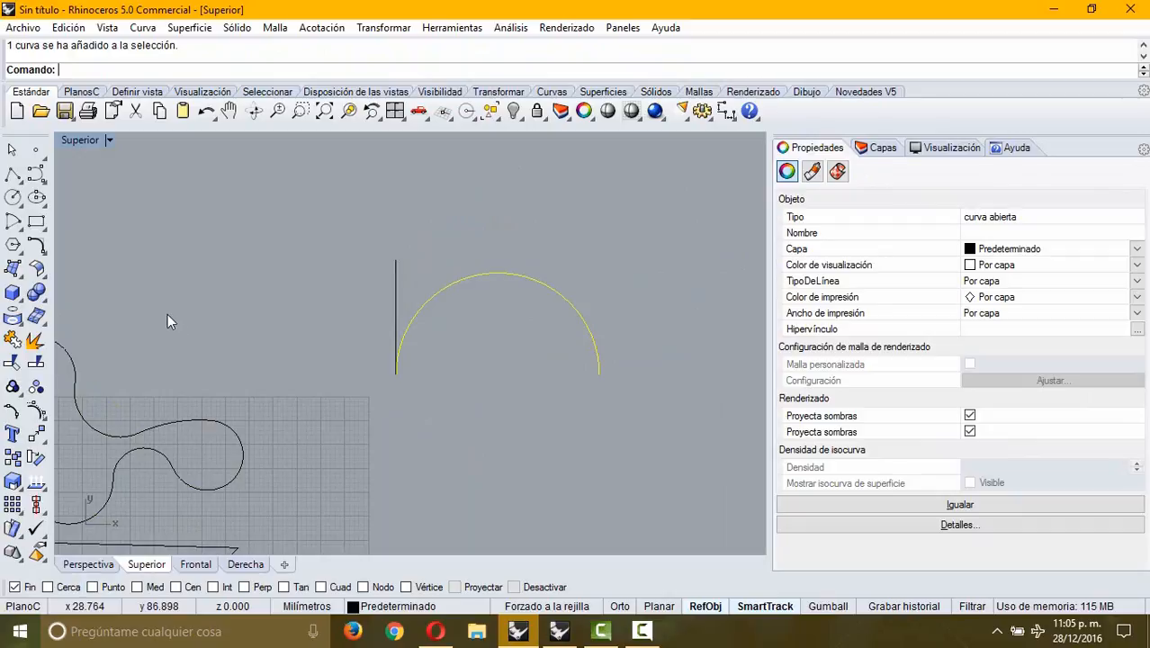
Mirror the semicircular arc across the line through its two endpoints with Copiar=Sí, and select both halves of the circle.
left_click(400, 257)
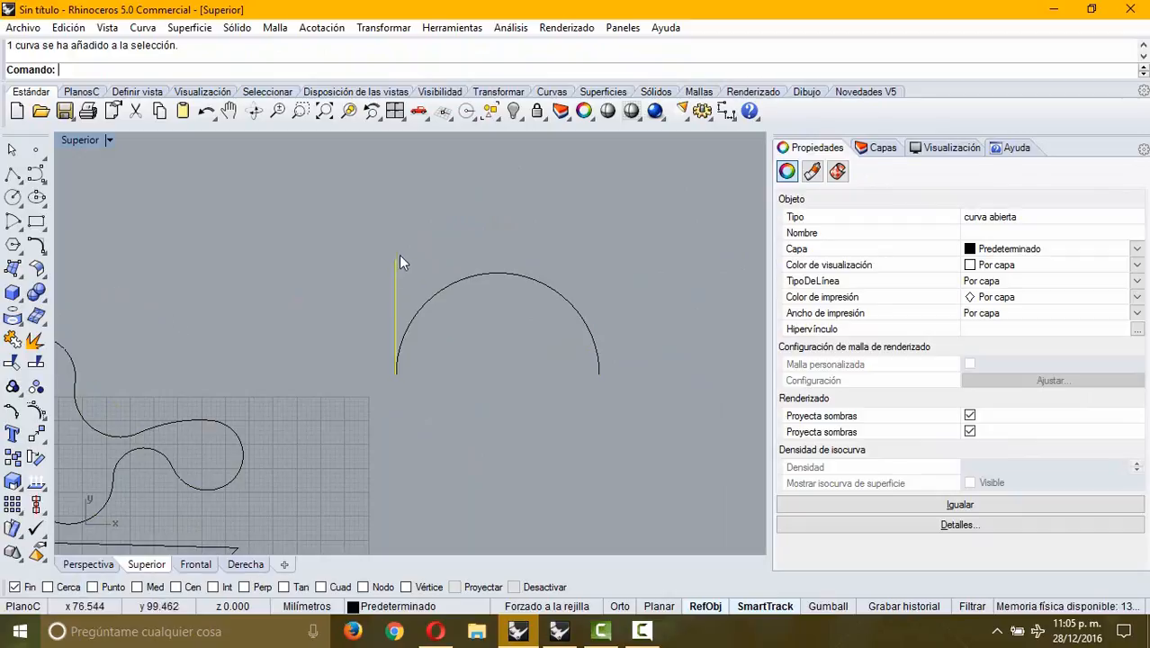
left_click(433, 299)
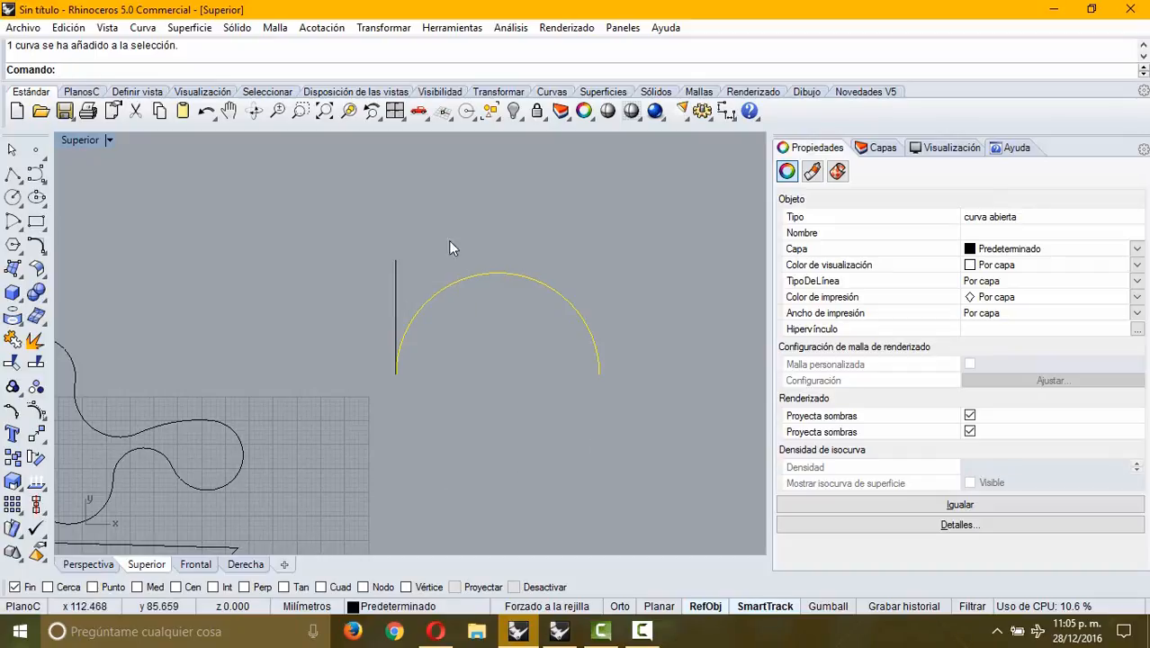
left_click(37, 458)
left_click(43, 441)
left_click(189, 448)
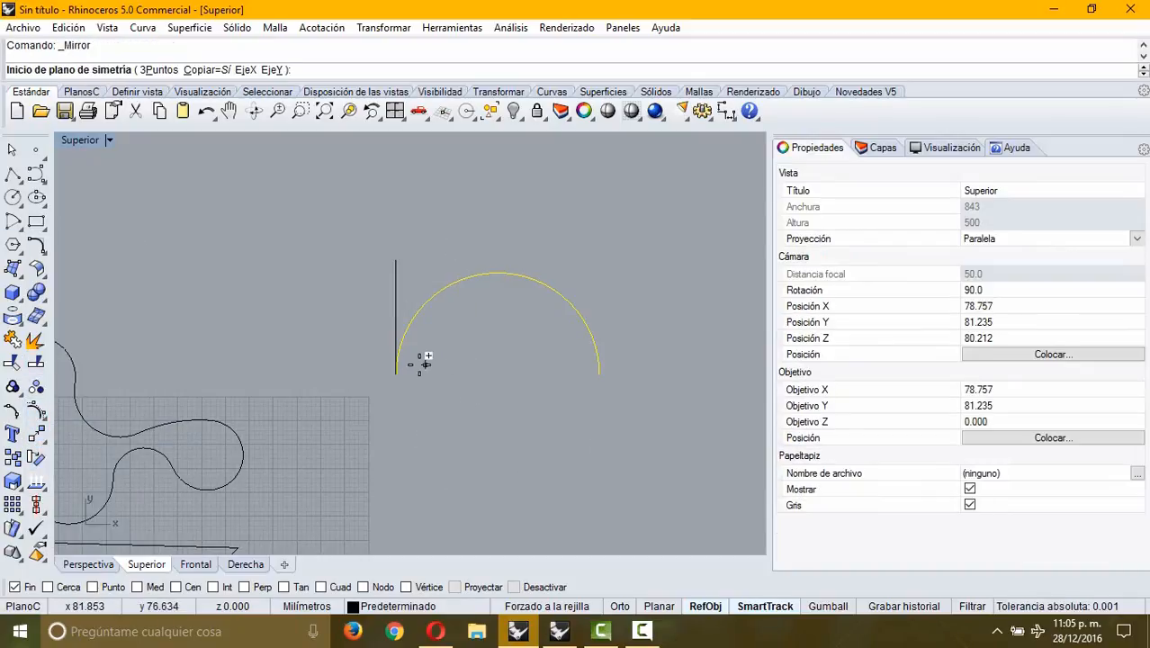
left_click(396, 374)
left_click(601, 373)
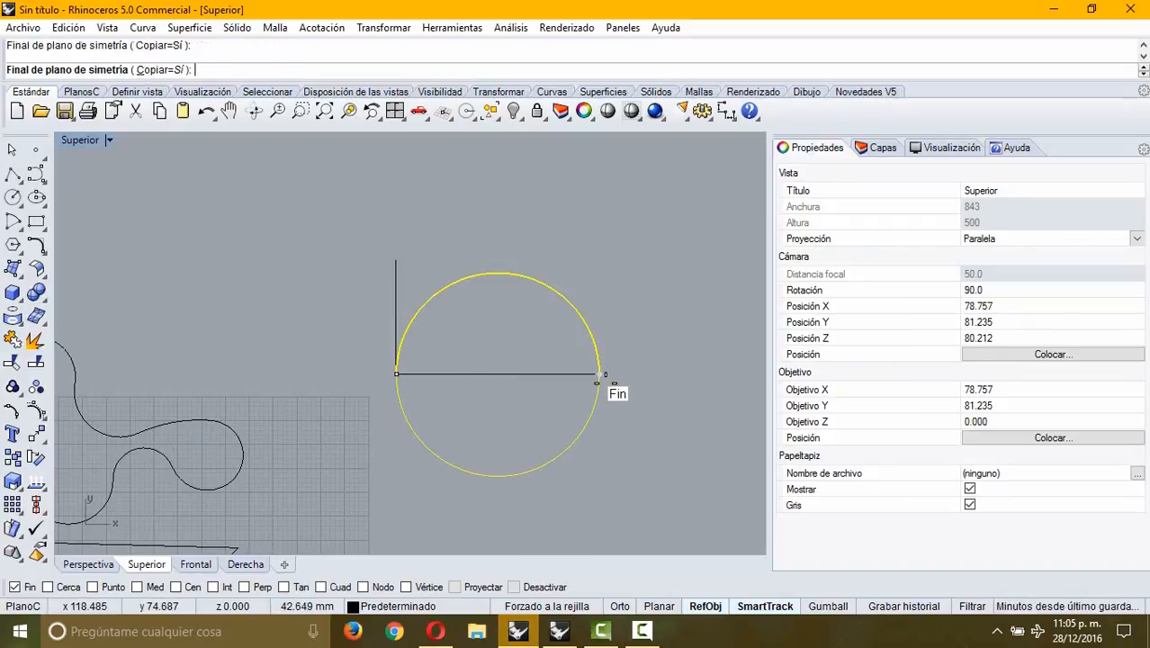
left_click(395, 314)
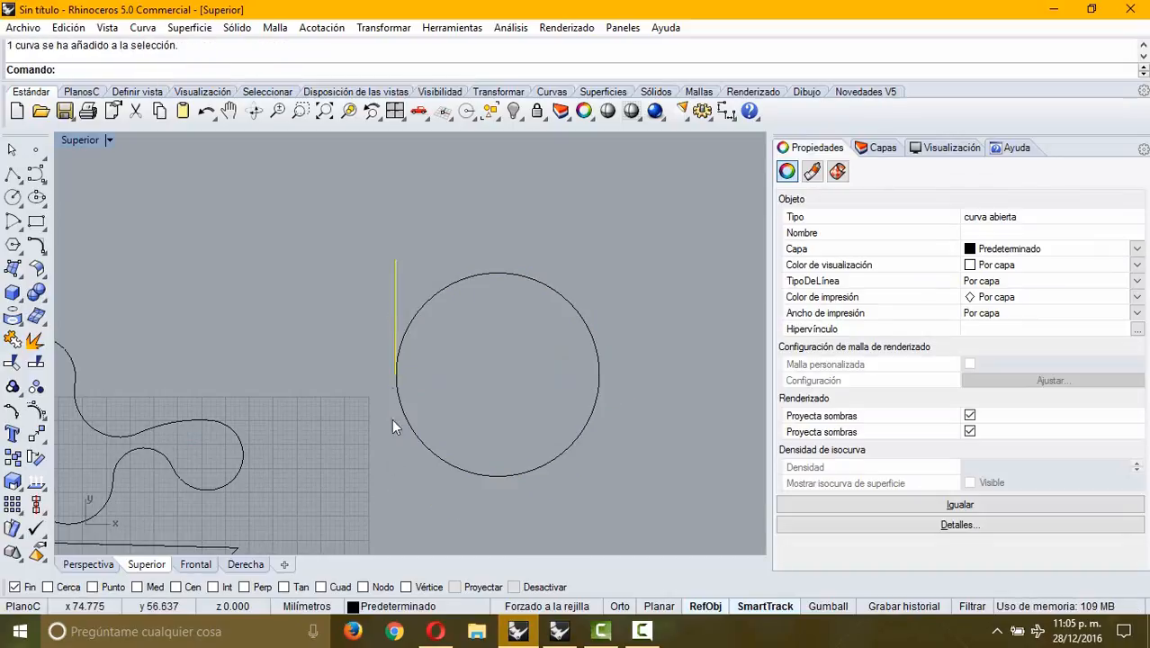
left_click_drag(536, 227, 475, 538)
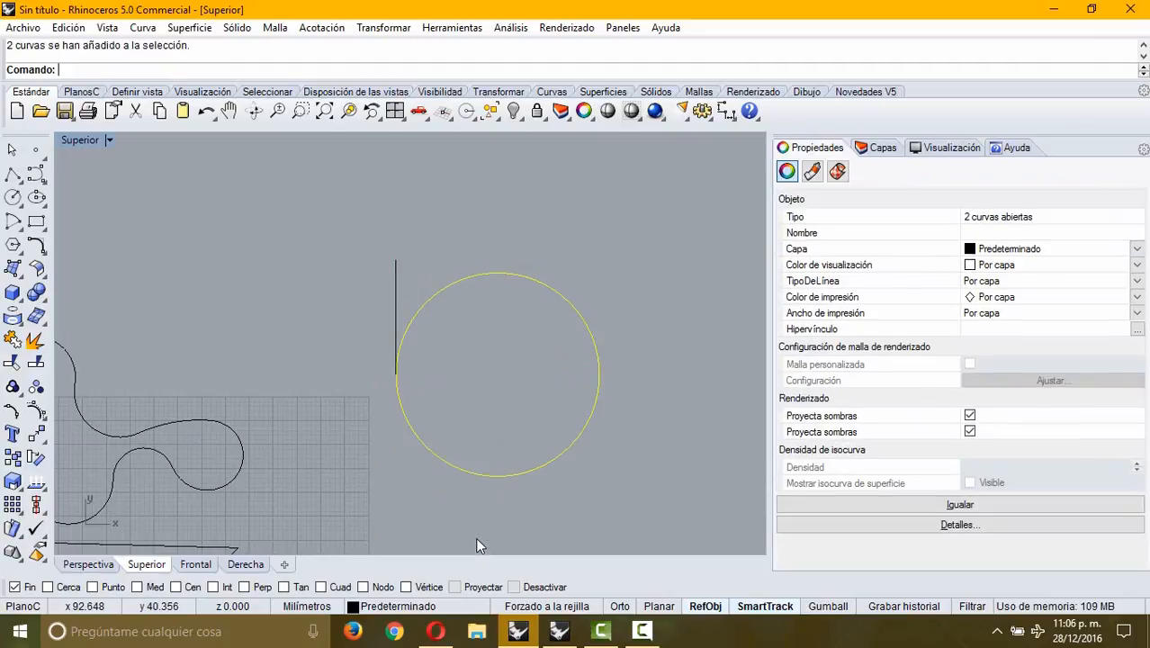
Start another polyline in Arco mode to the upper left of the vertical line with a short, slightly descending arc.
left_click(13, 177)
left_click(217, 250)
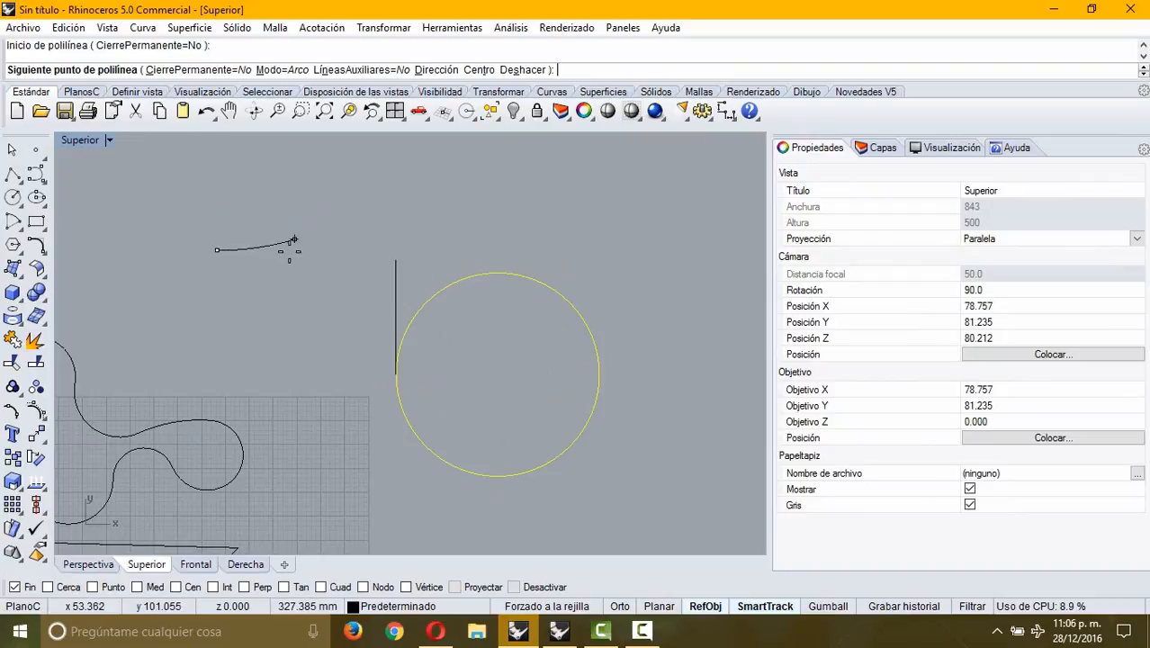
left_click(289, 272)
Add an arc with the Centro option, placing its centre above the last vertex and constraining its end to 90 degrees.
left_click(612, 71)
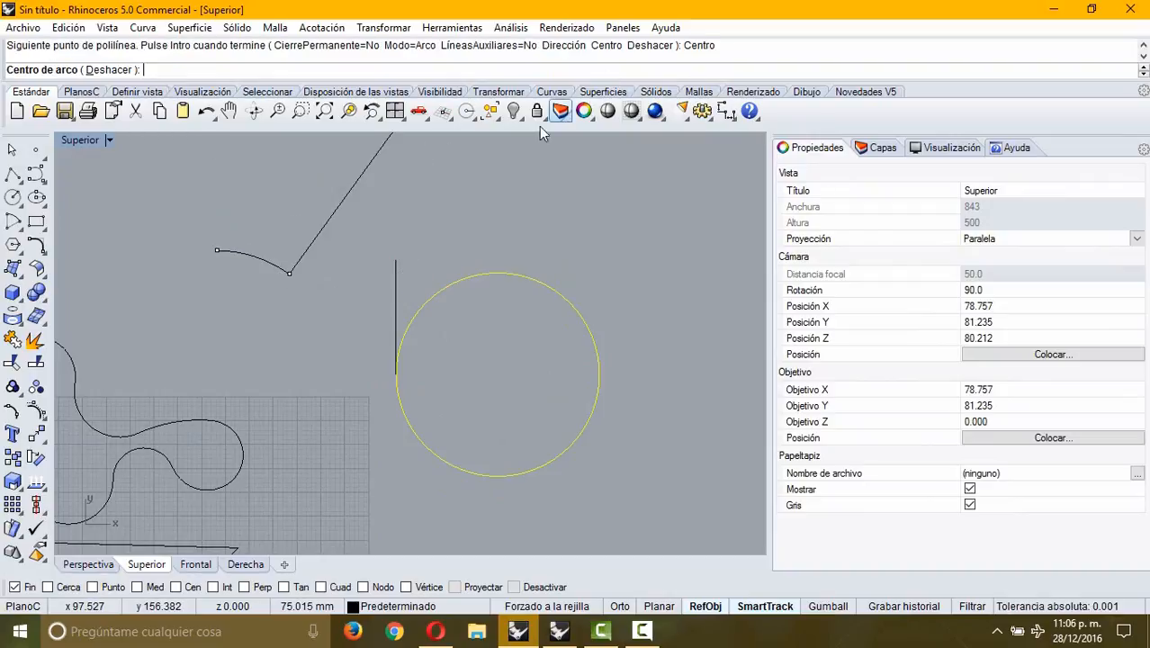
right_click_drag(407, 216, 412, 261)
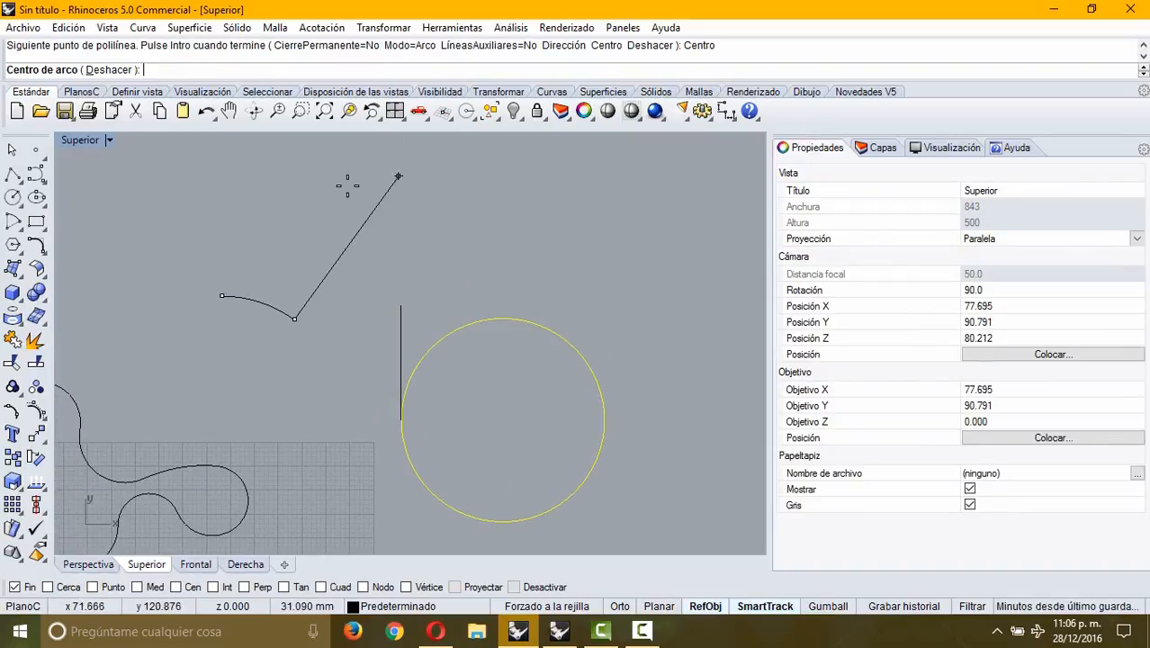
left_click(337, 262)
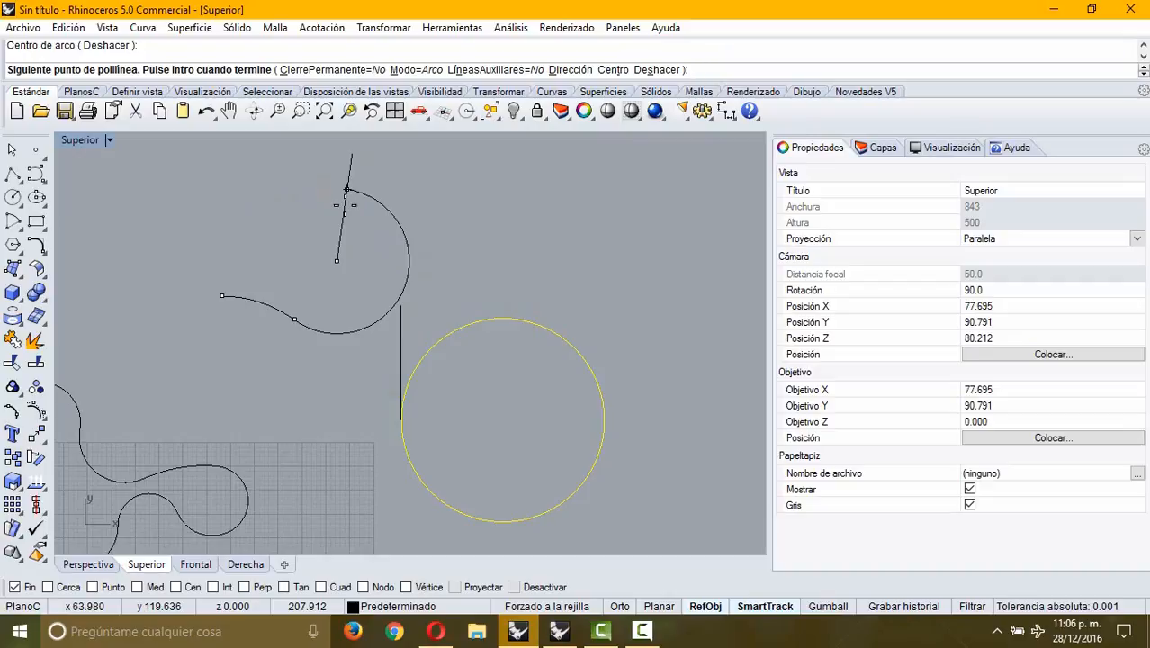
key("Return")
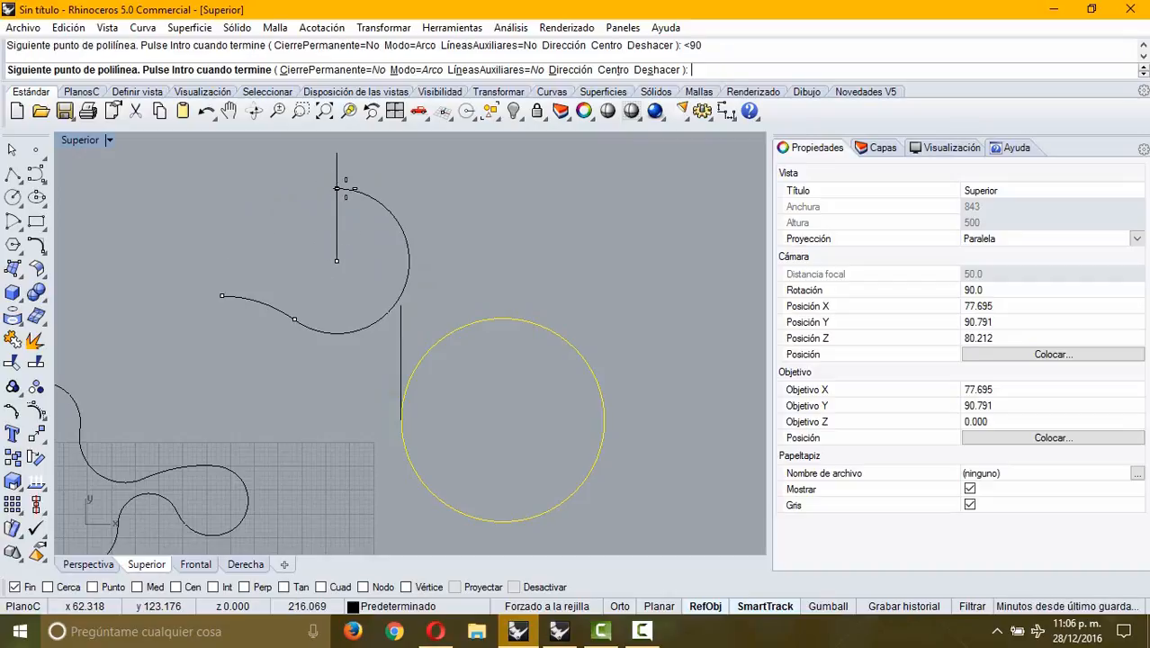
left_click(342, 203)
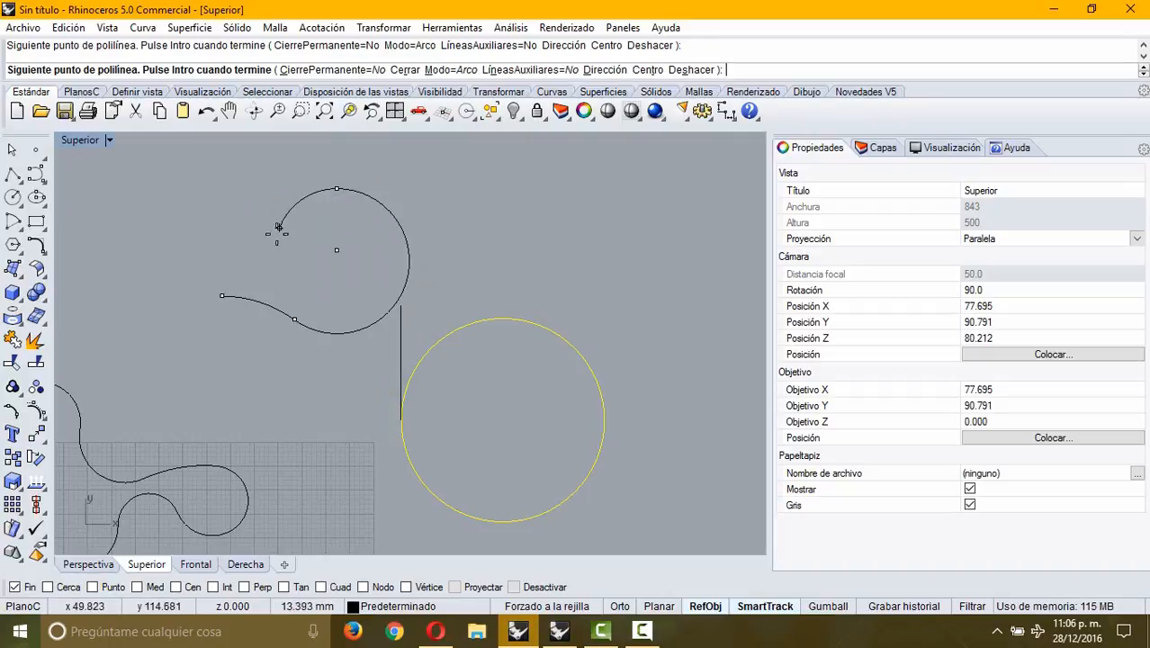
Add a short arc with the Centro option, placing its centre directly above the last vertex and its end to the upper left.
left_click(644, 70)
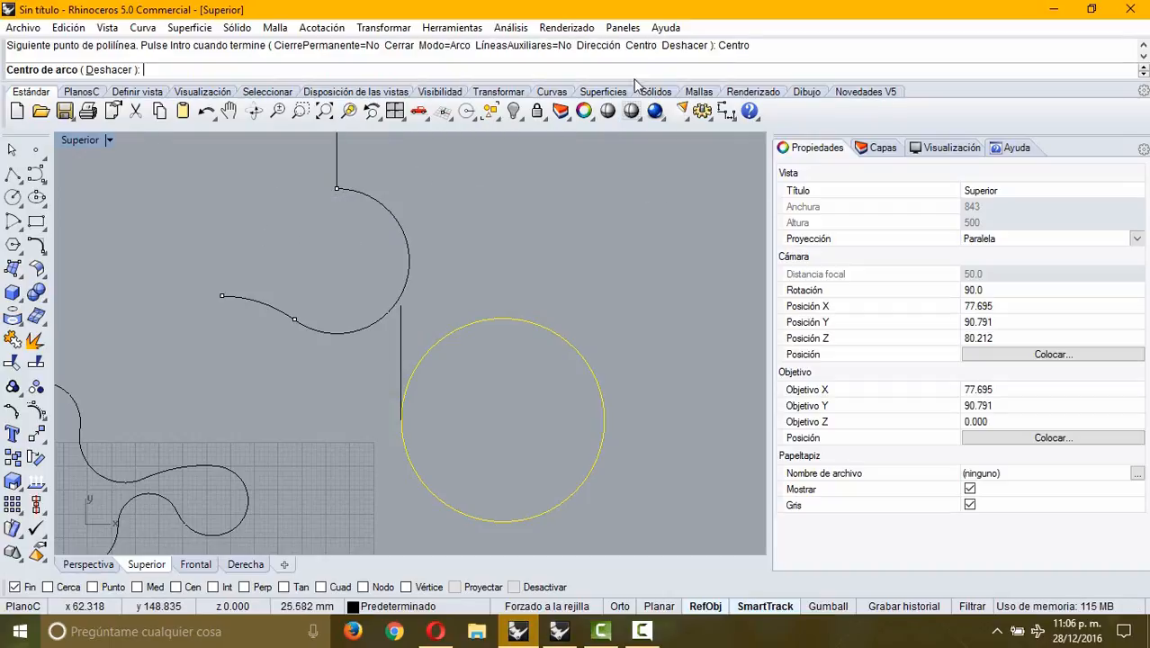
right_click_drag(441, 156, 418, 283)
left_click(315, 247)
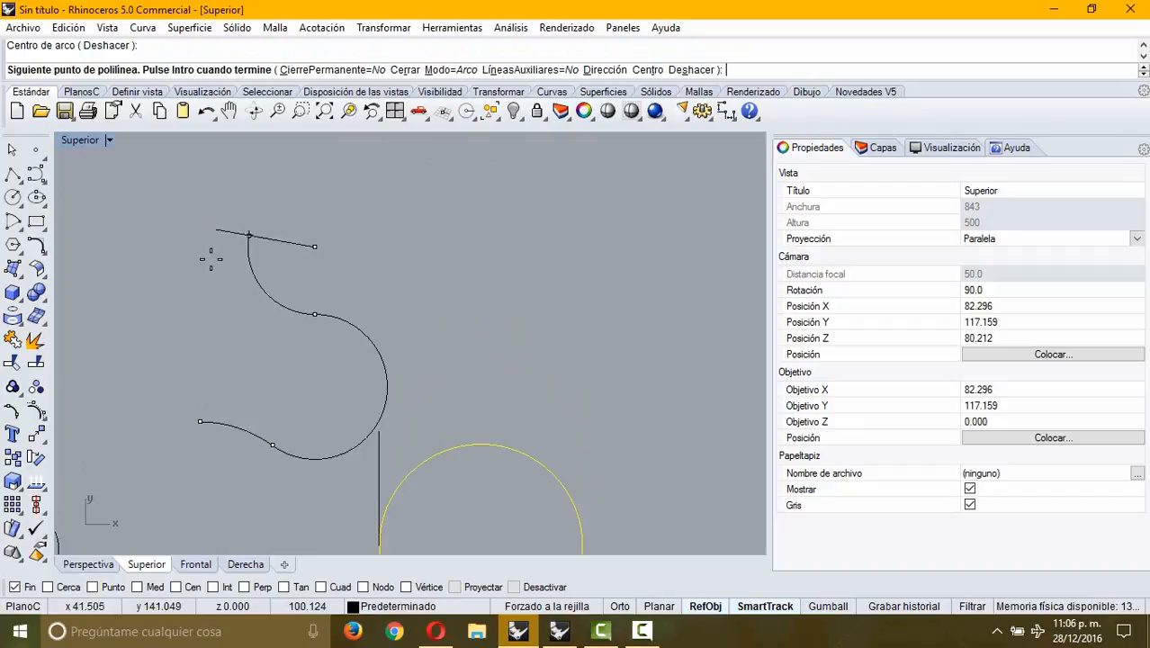
left_click(253, 274)
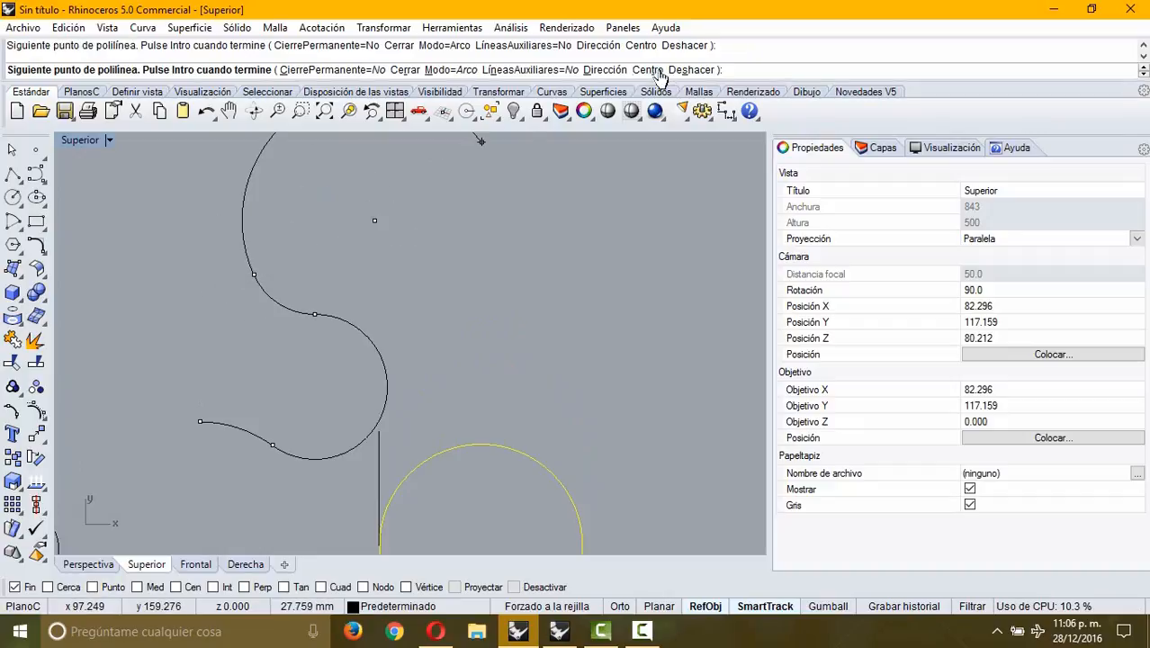
Add a large arc with its Centro to the upper right of the last vertex, and continue with smaller arcs toward the upper right.
left_click(705, 70)
left_click(406, 197)
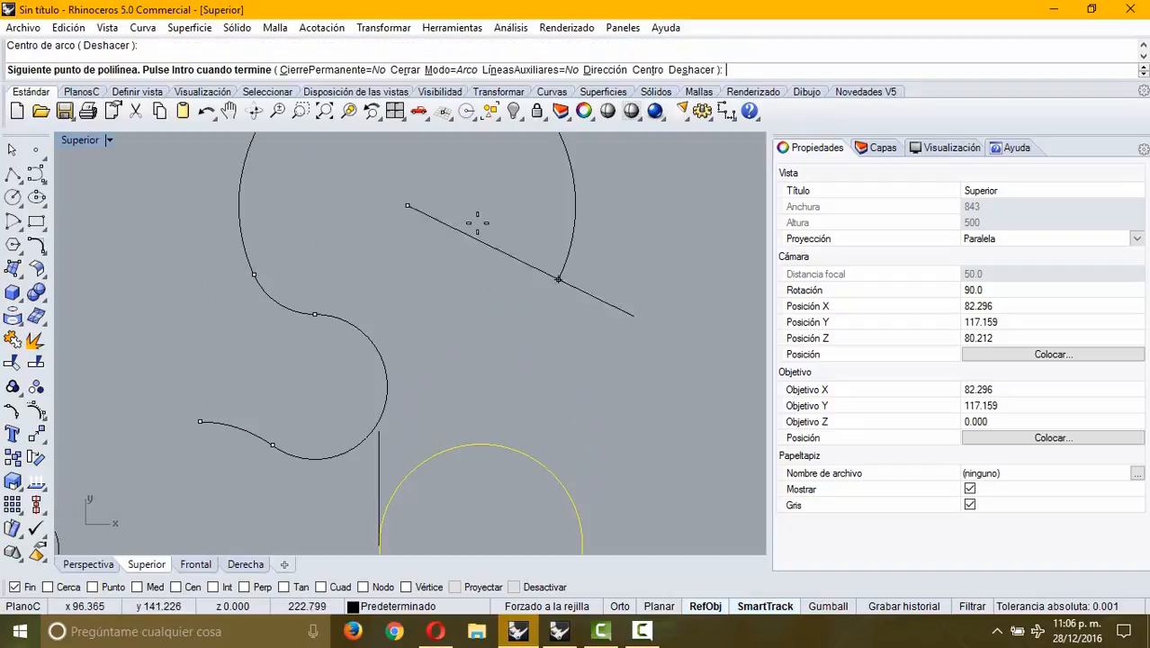
right_click_drag(506, 239, 424, 335)
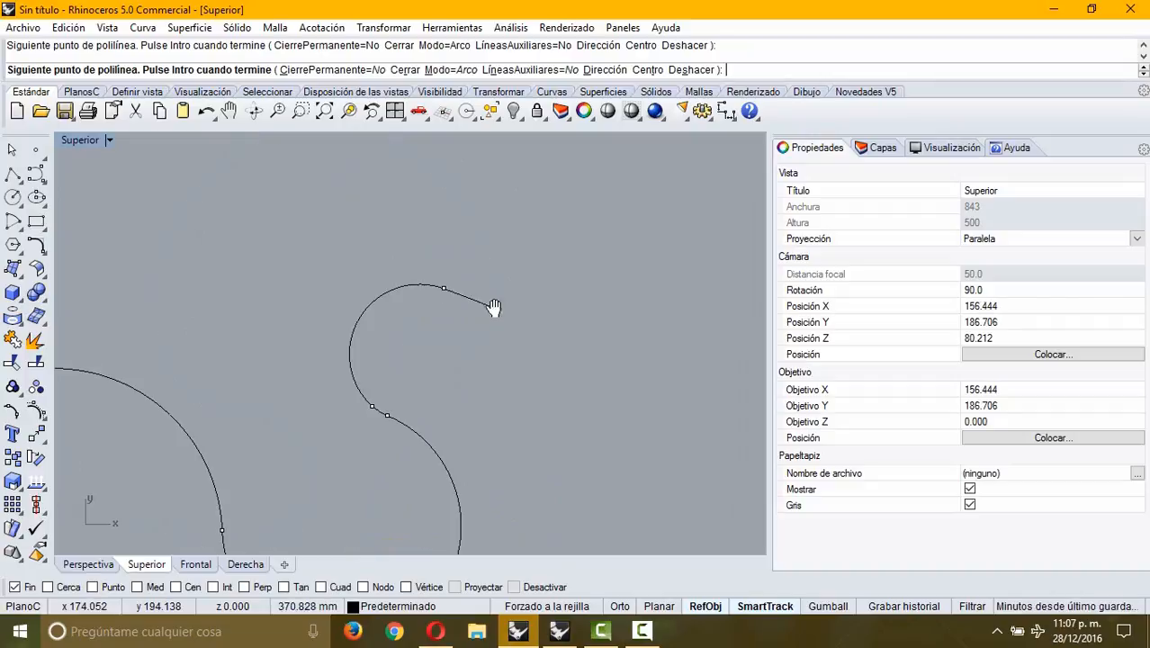
right_click_drag(560, 260, 505, 388)
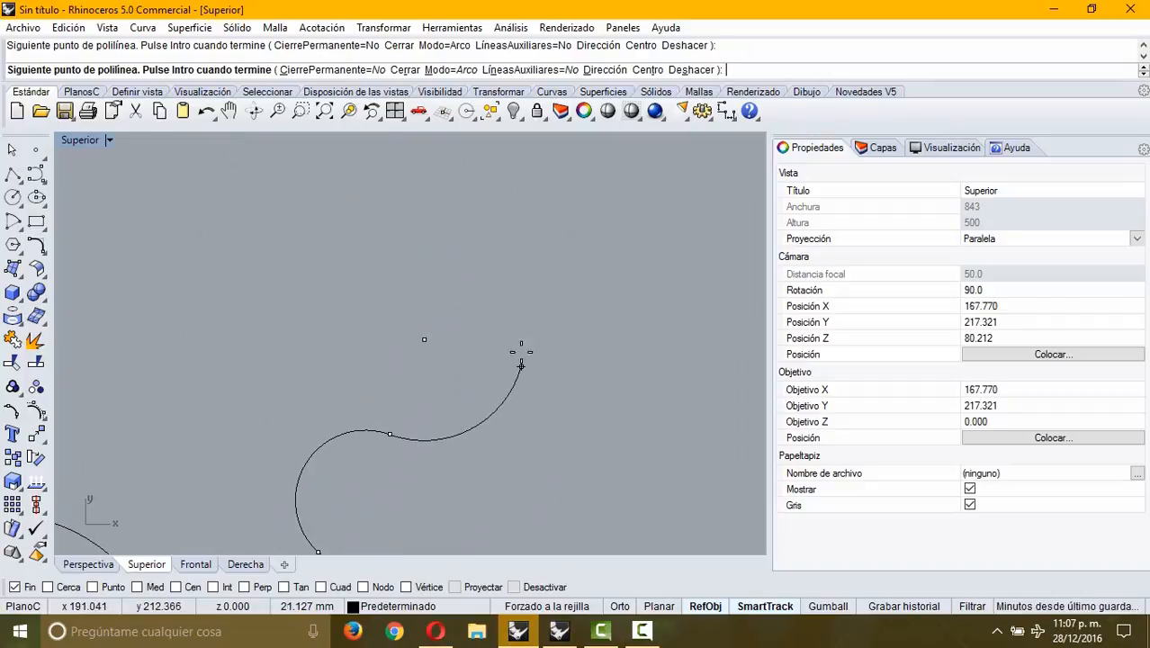
Add another arc with the Centro option, placing its centre above and to the right of the last vertex and entering 20 for its end.
left_click(672, 70)
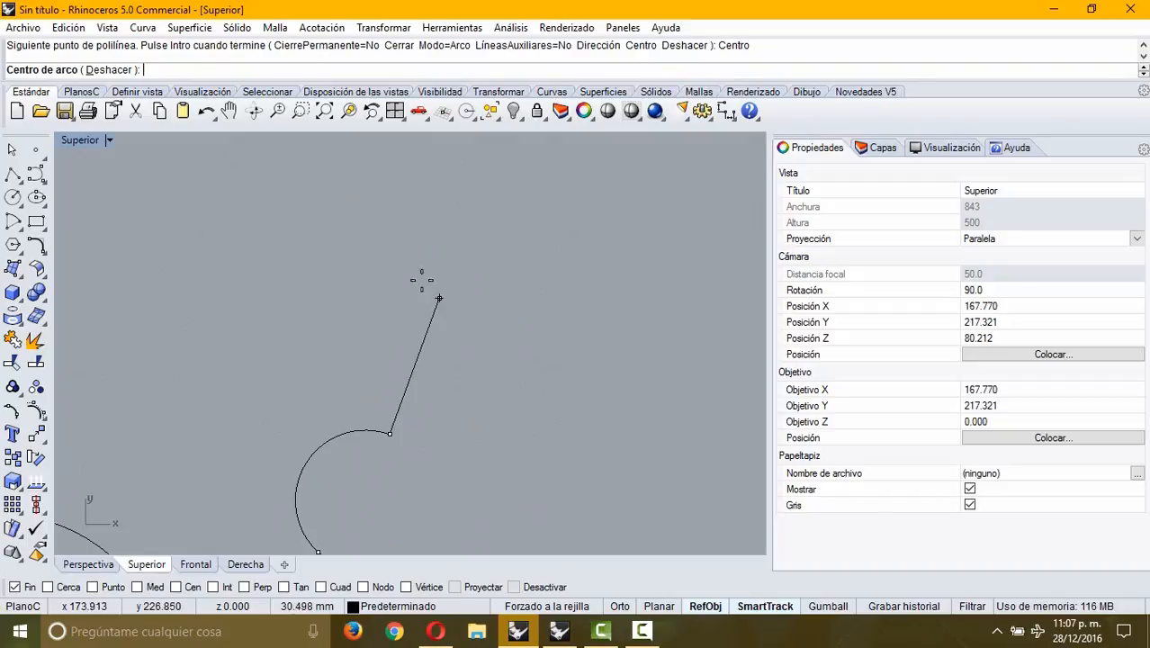
left_click(449, 271)
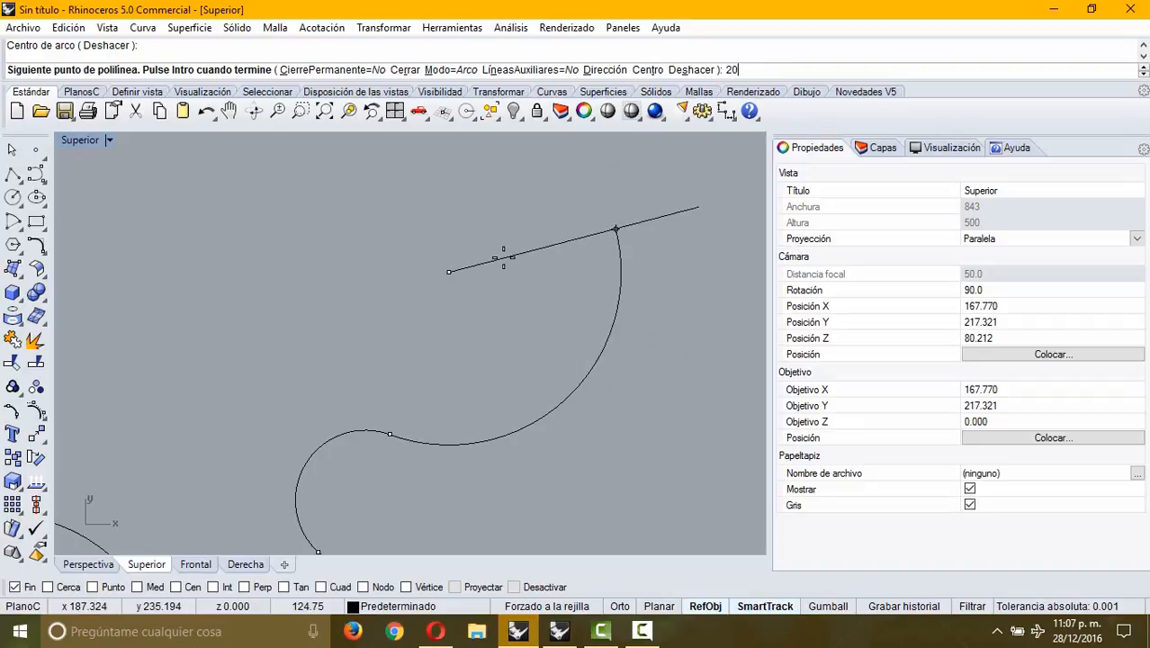
key("Return")
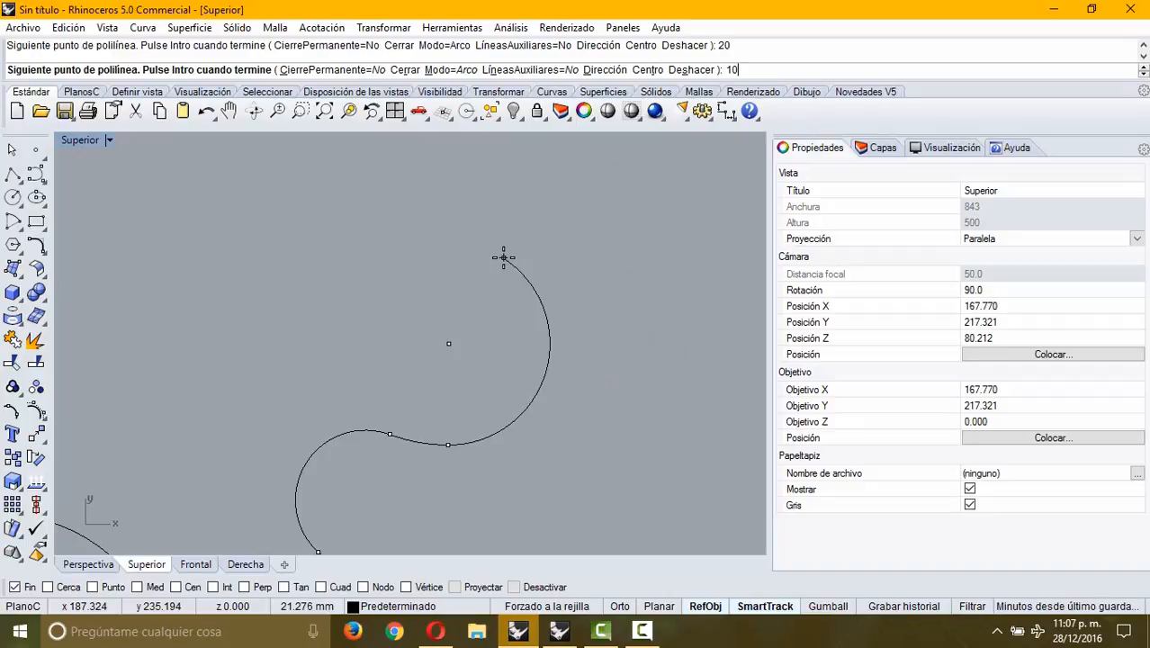
Constrain the next arc to 10, replace that constraint with 5, and place the small arc's end toward the upper right.
key("Return")
type("5")
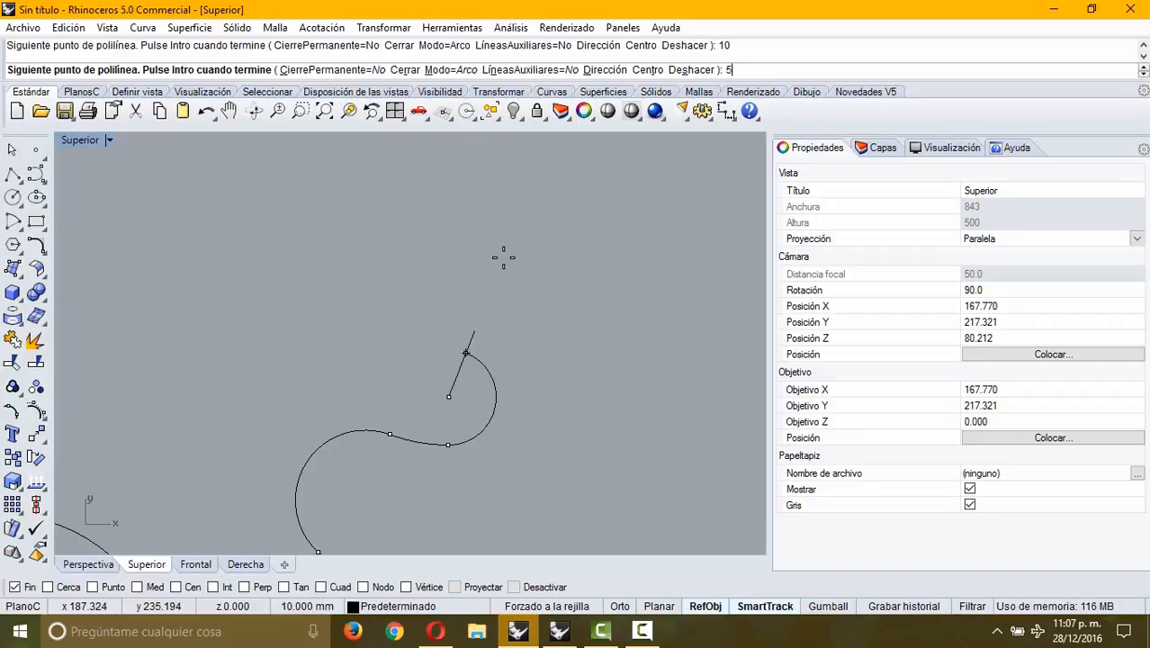
type("}")
key("Return")
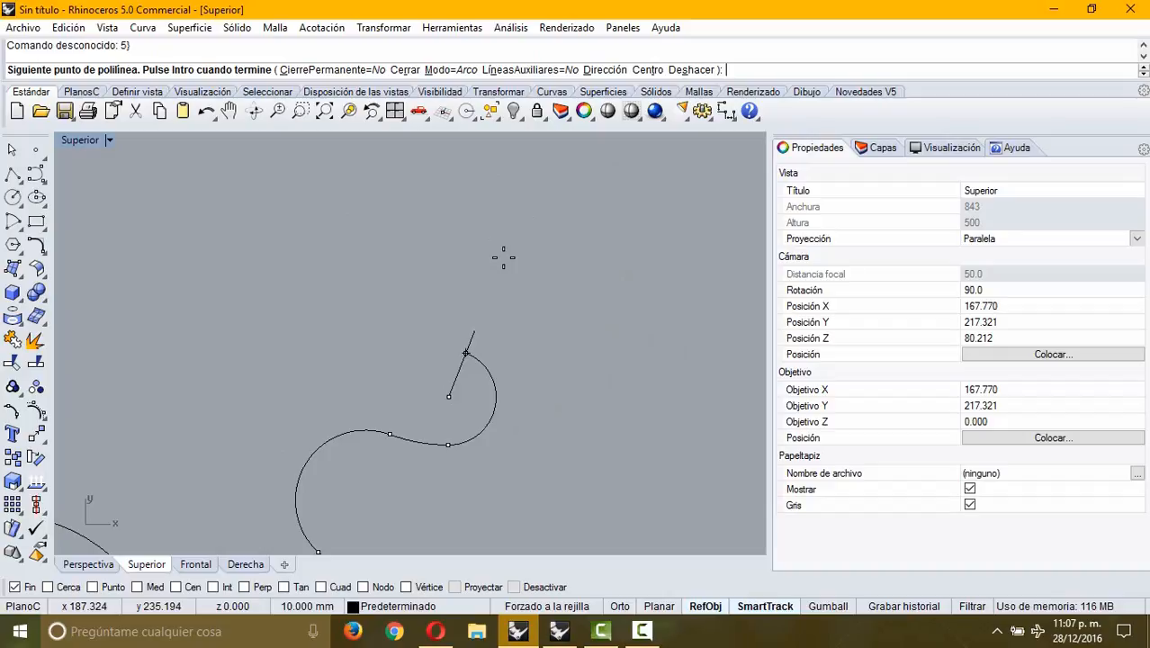
type("5")
key("Return")
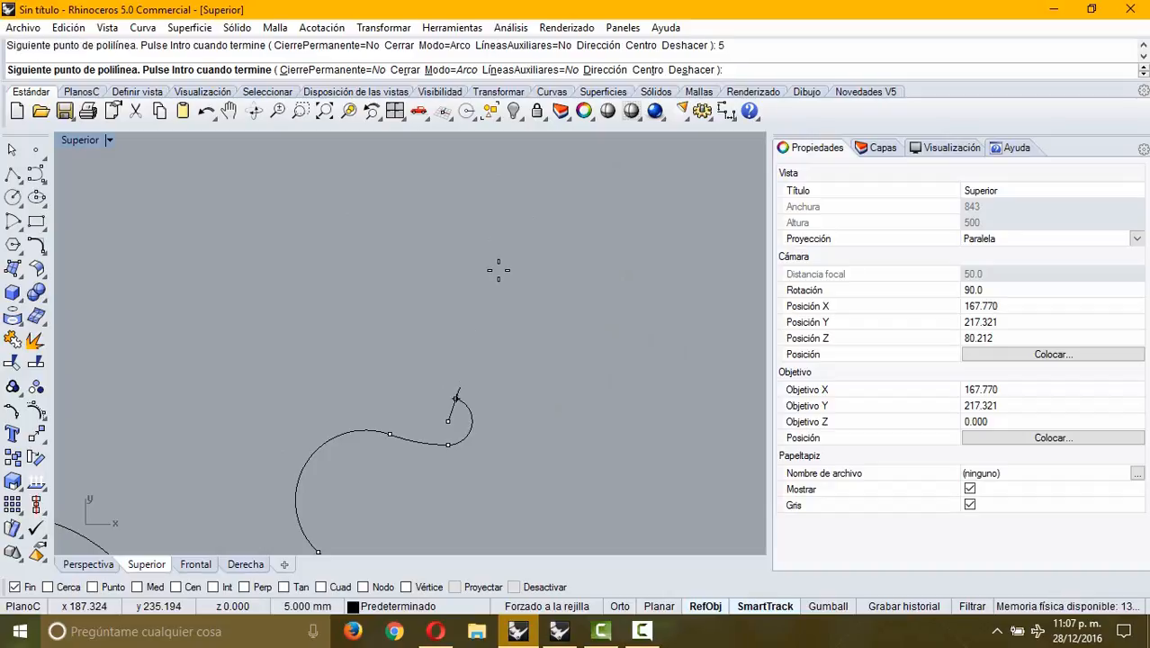
left_click(491, 273)
Continue the polyline with three freehand arcs winding toward the upper right and end it at the last vertex.
left_click(548, 278)
left_click(667, 308)
left_click(668, 201)
right_click_drag(667, 205, 580, 319)
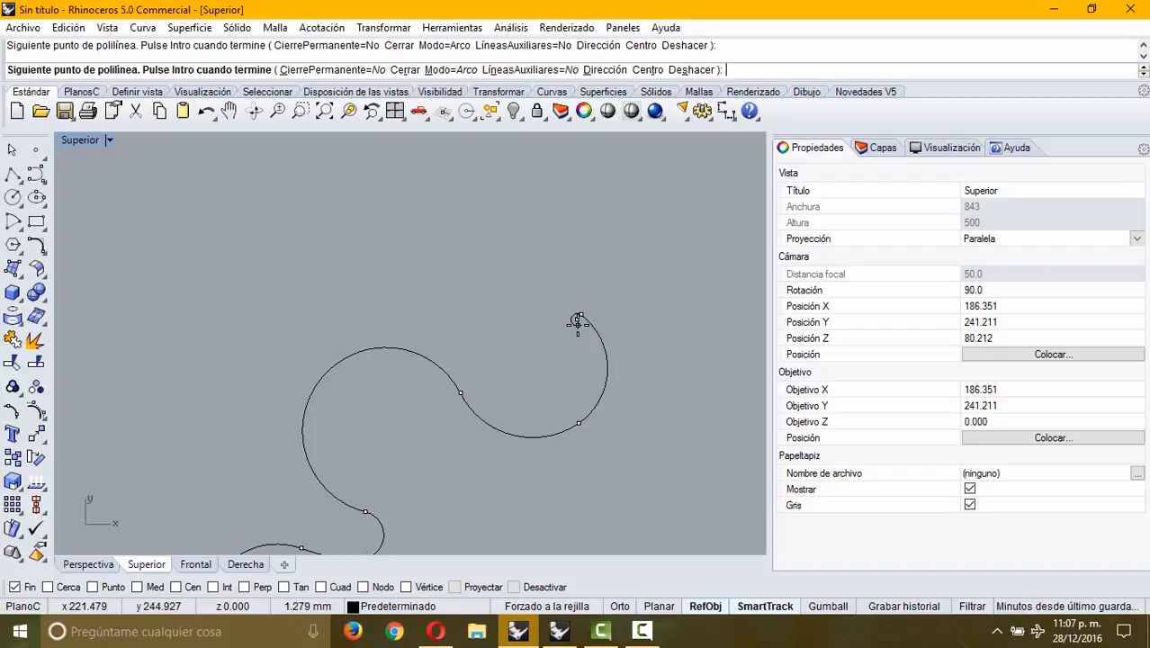
left_click(579, 316)
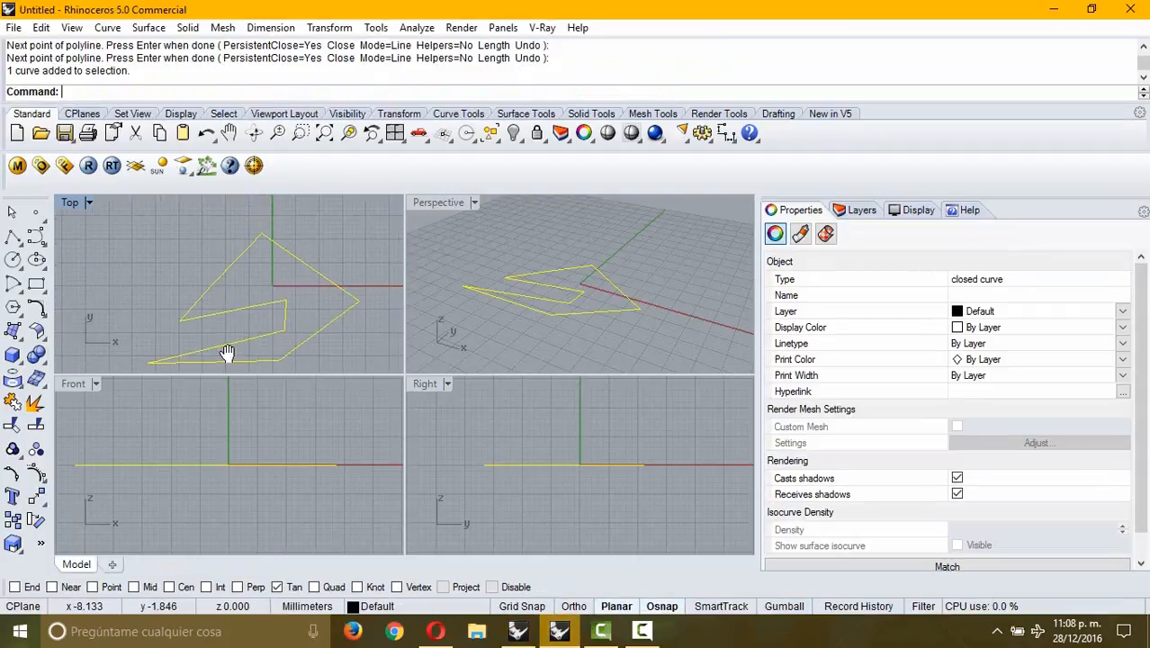
In the English Rhinoceros window, maximize the Top view and start a polyline above the closed curve with a Mode=Arc segment curving upward.
right_click_drag(227, 353, 219, 411)
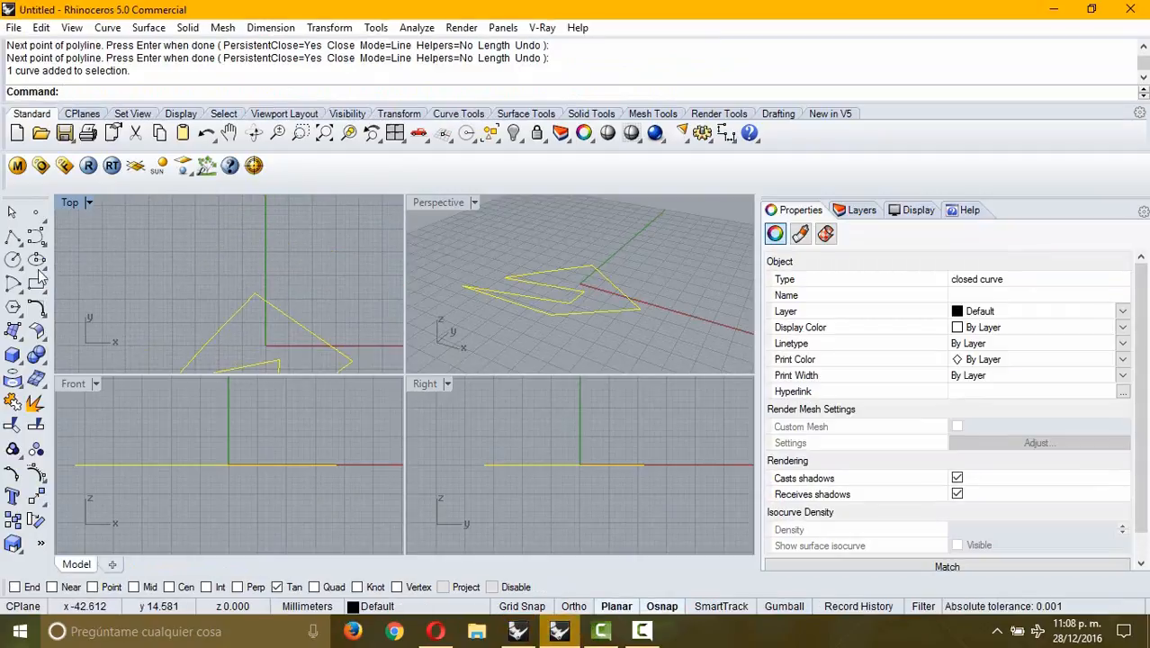
left_click(13, 236)
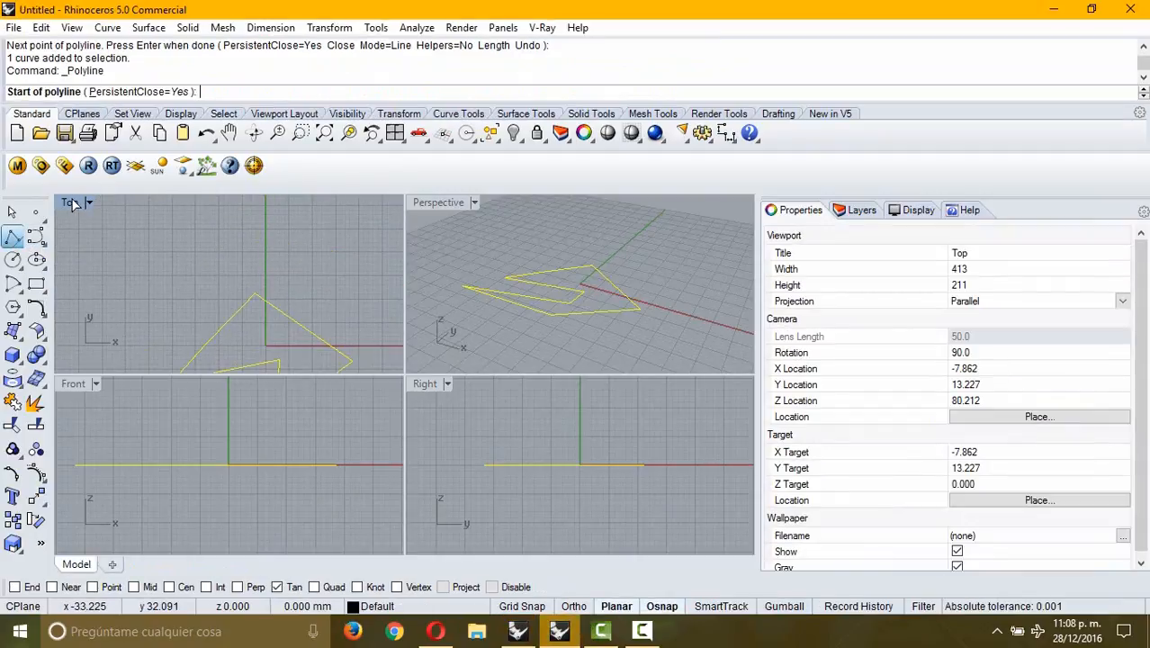
double_click(74, 203)
right_click_drag(235, 236, 283, 359)
left_click(285, 364)
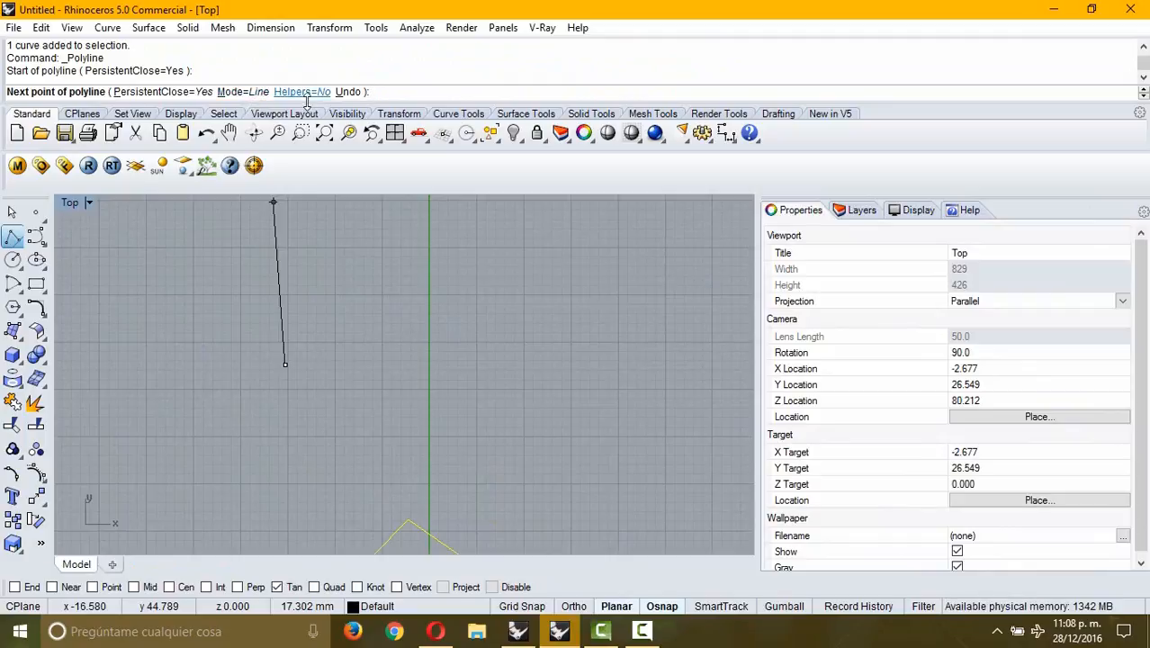
left_click(245, 92)
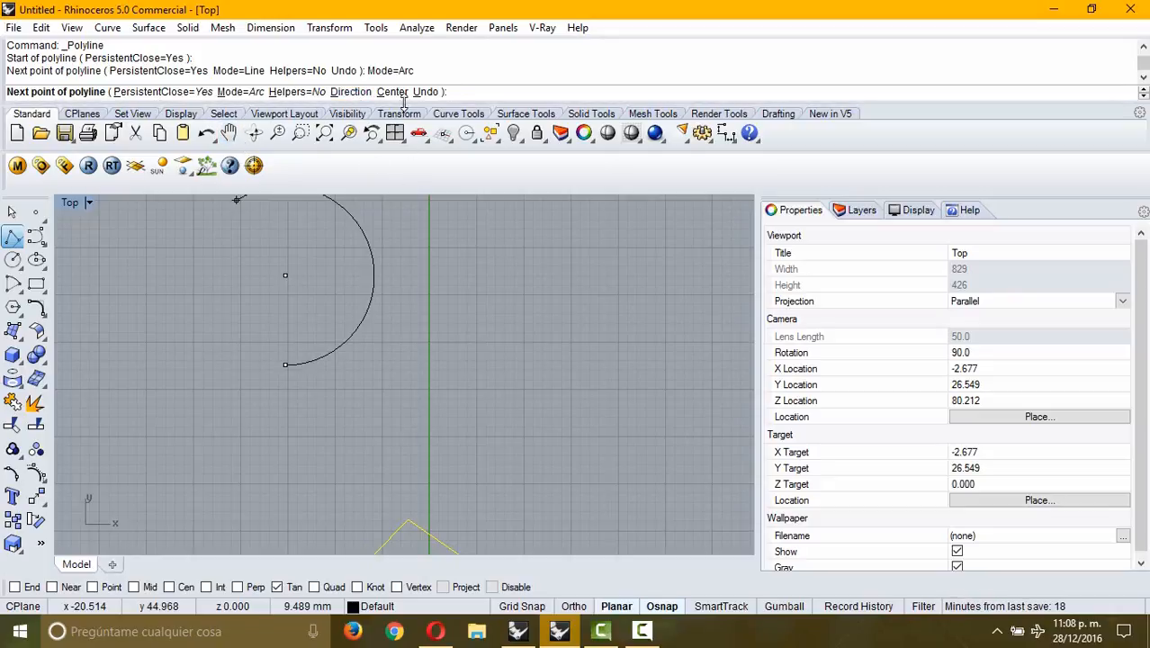
left_click(322, 266)
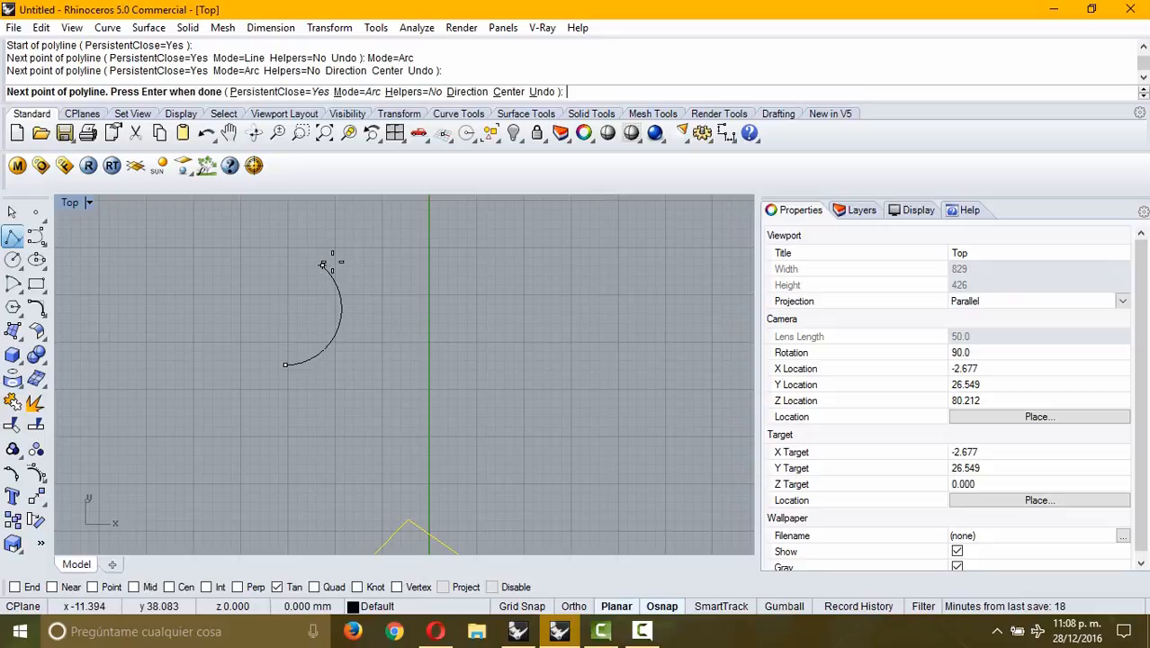
Set PersistentClose=No and extend the polyline with five freehand arcs winding to the right across the Y axis.
left_click(433, 233)
right_click_drag(446, 309, 424, 379)
left_click(538, 425)
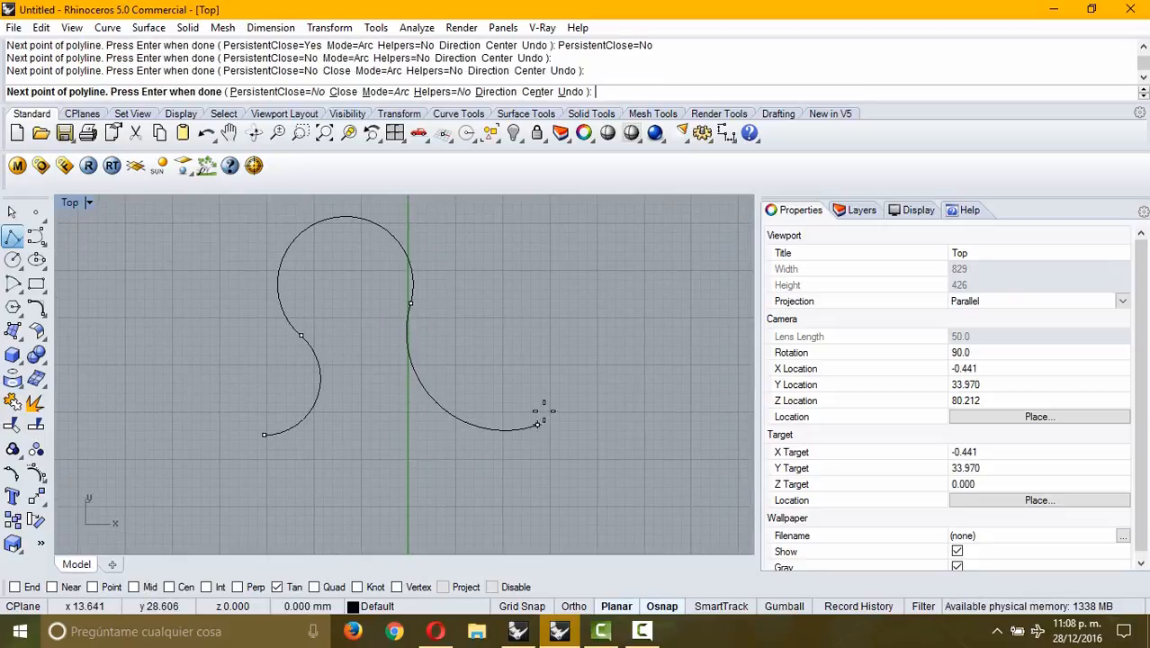
left_click(564, 321)
left_click(517, 285)
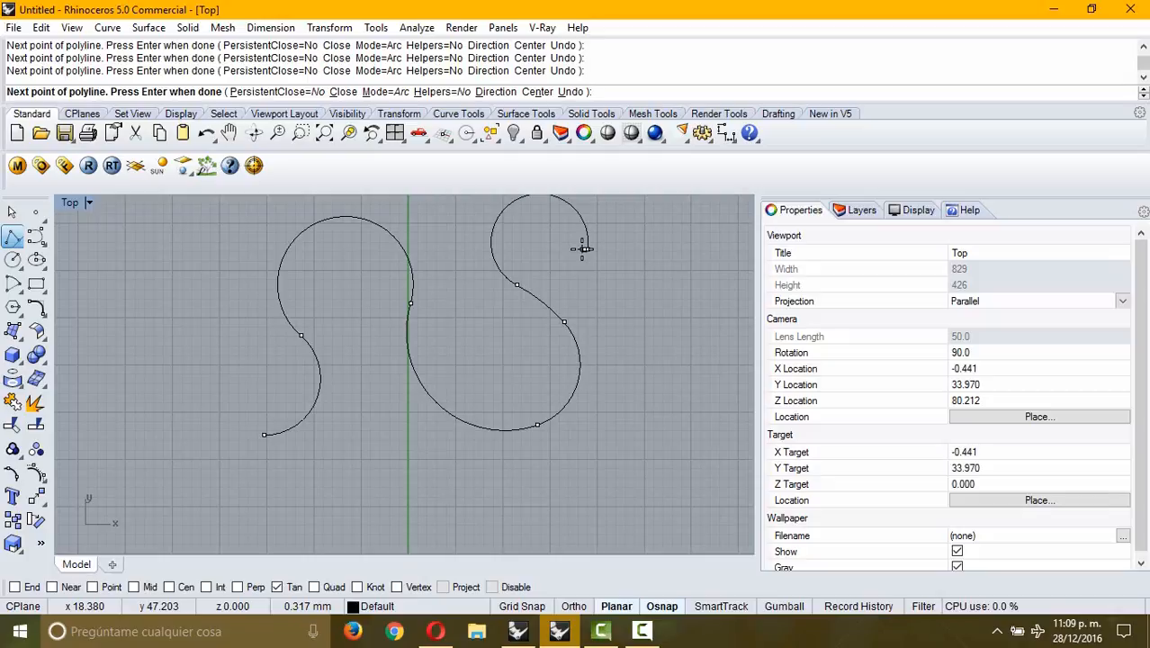
left_click(587, 249)
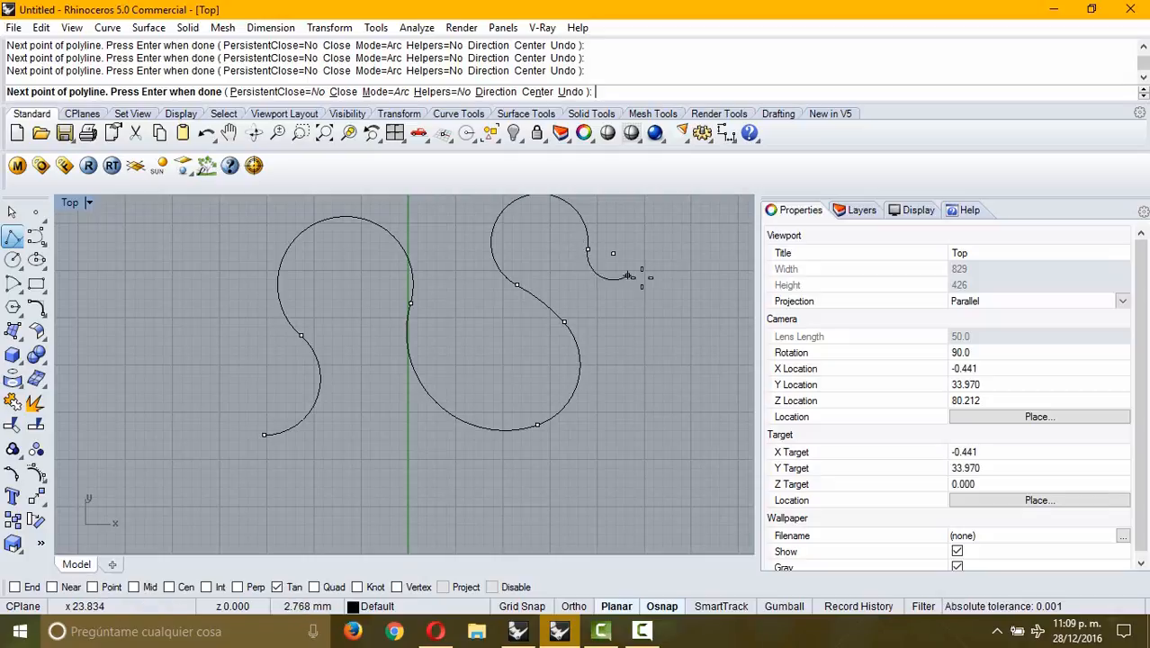